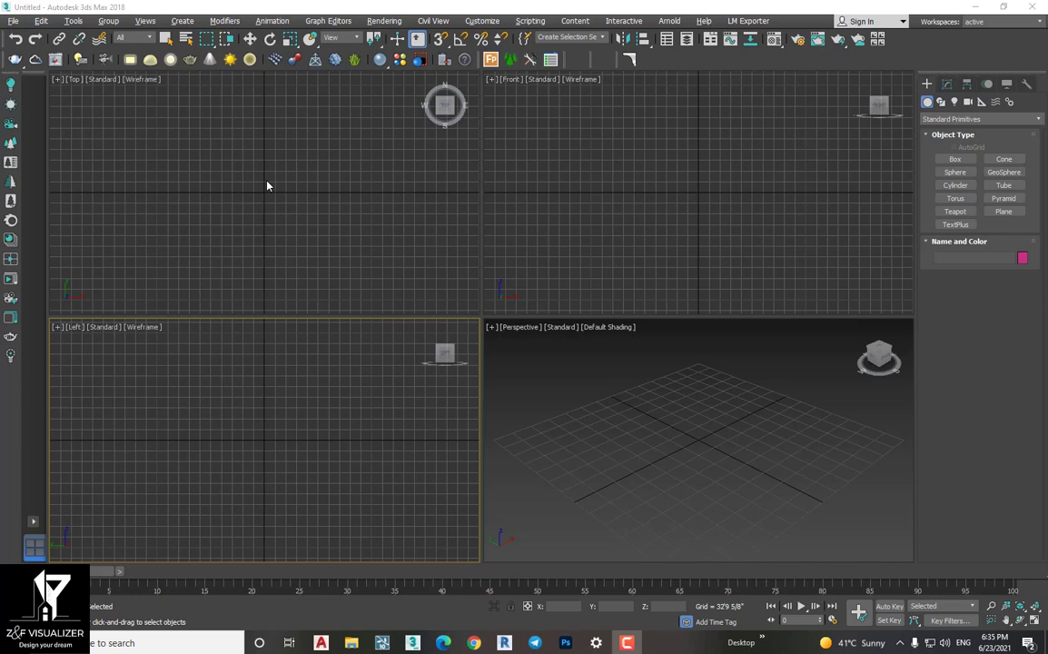
# - Cycle the active viewport repeatedly through Top, Front, Left and Perspective
pyautogui.click(267, 185)
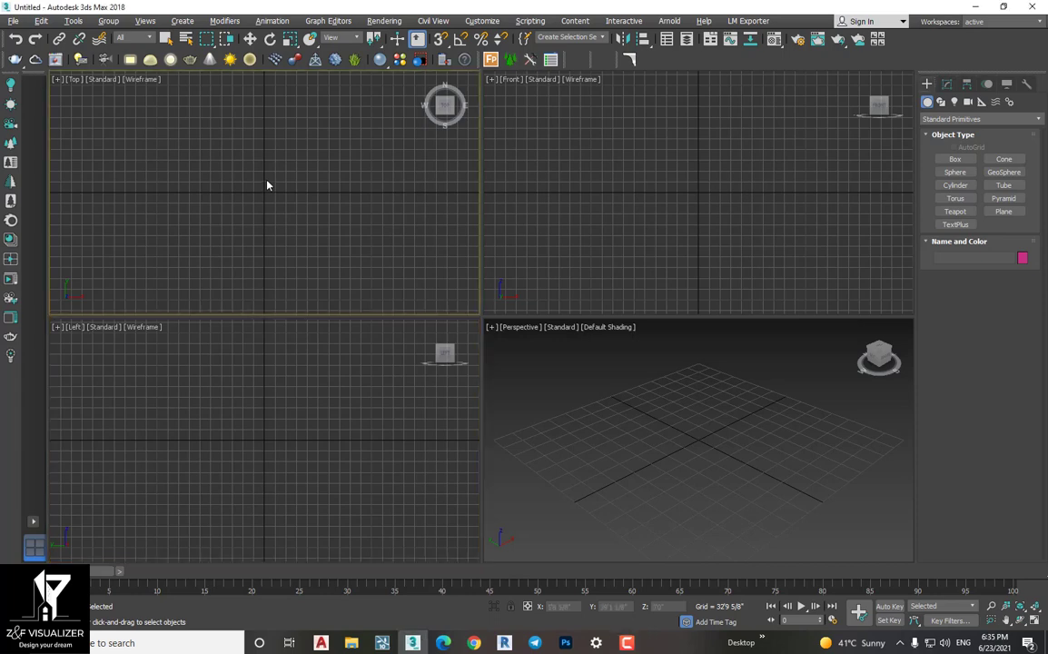
pyautogui.click(526, 215)
pyautogui.click(408, 292)
pyautogui.click(346, 344)
pyautogui.click(566, 428)
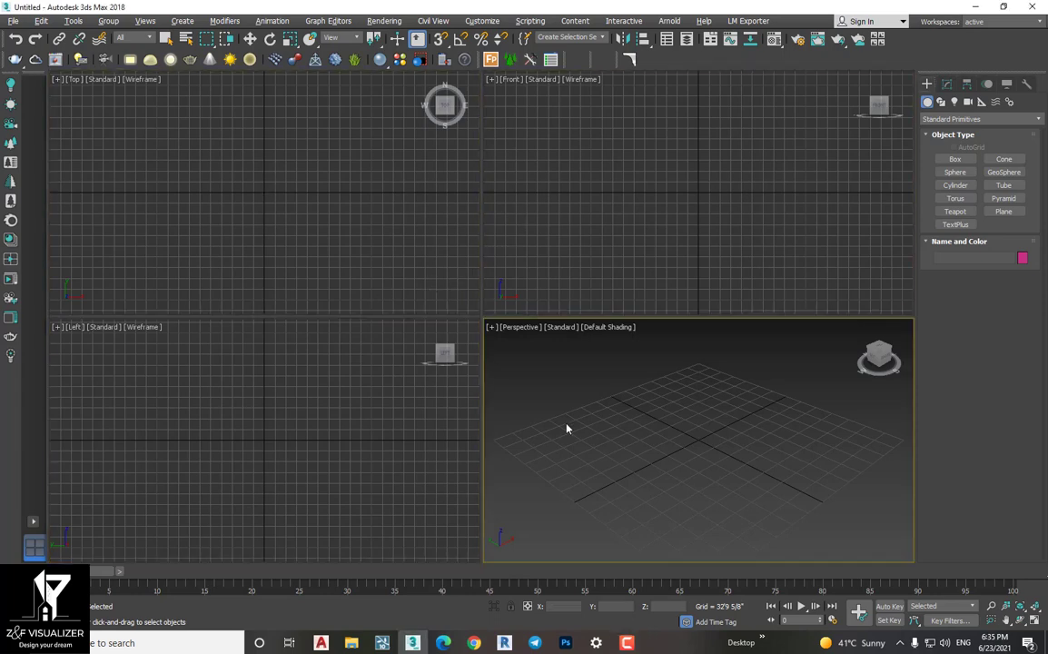
pyautogui.click(580, 231)
pyautogui.click(390, 225)
pyautogui.click(454, 363)
pyautogui.click(527, 350)
pyautogui.click(563, 227)
pyautogui.click(399, 264)
pyautogui.click(381, 350)
pyautogui.click(568, 367)
pyautogui.click(486, 252)
pyautogui.click(342, 243)
pyautogui.click(313, 352)
pyautogui.click(569, 405)
pyautogui.click(333, 227)
pyautogui.click(292, 391)
pyautogui.click(528, 403)
pyautogui.click(587, 292)
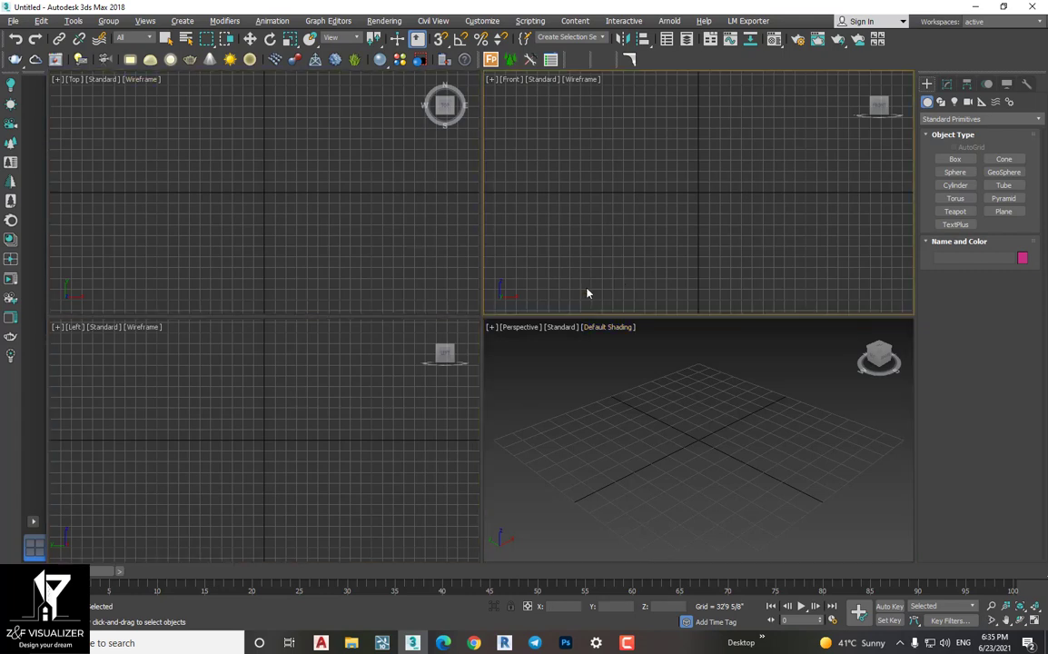
pyautogui.click(365, 274)
pyautogui.click(293, 353)
pyautogui.click(512, 329)
pyautogui.click(561, 299)
pyautogui.click(386, 300)
pyautogui.click(336, 377)
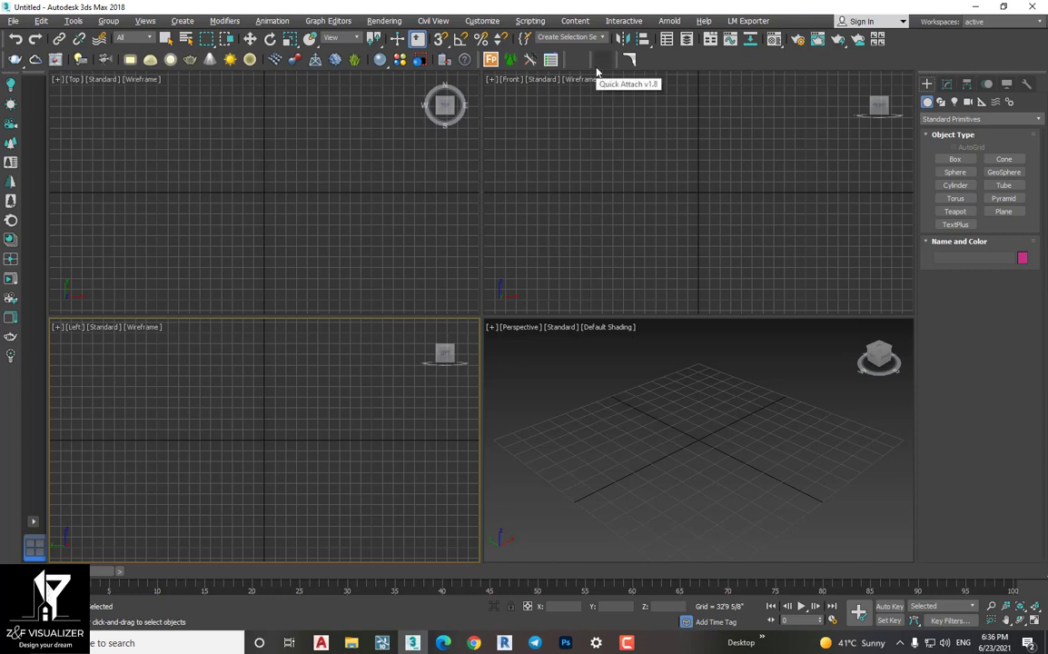
# - Turn on keyboard shortcut override and check the toolbar list without changing anything
pyautogui.click(418, 39)
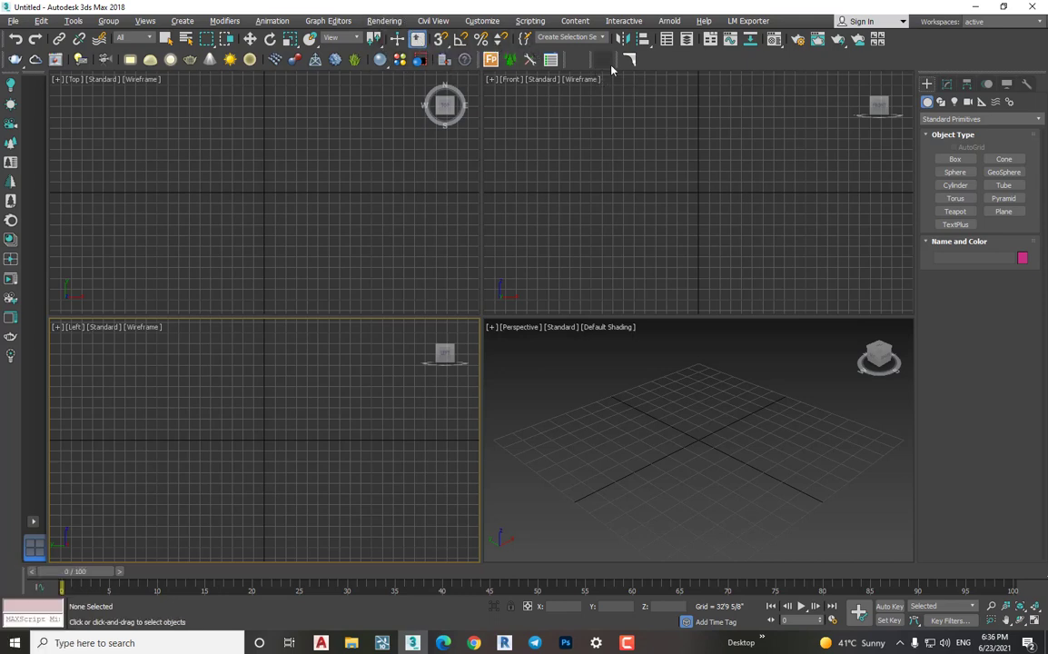
pyautogui.rightClick(688, 63)
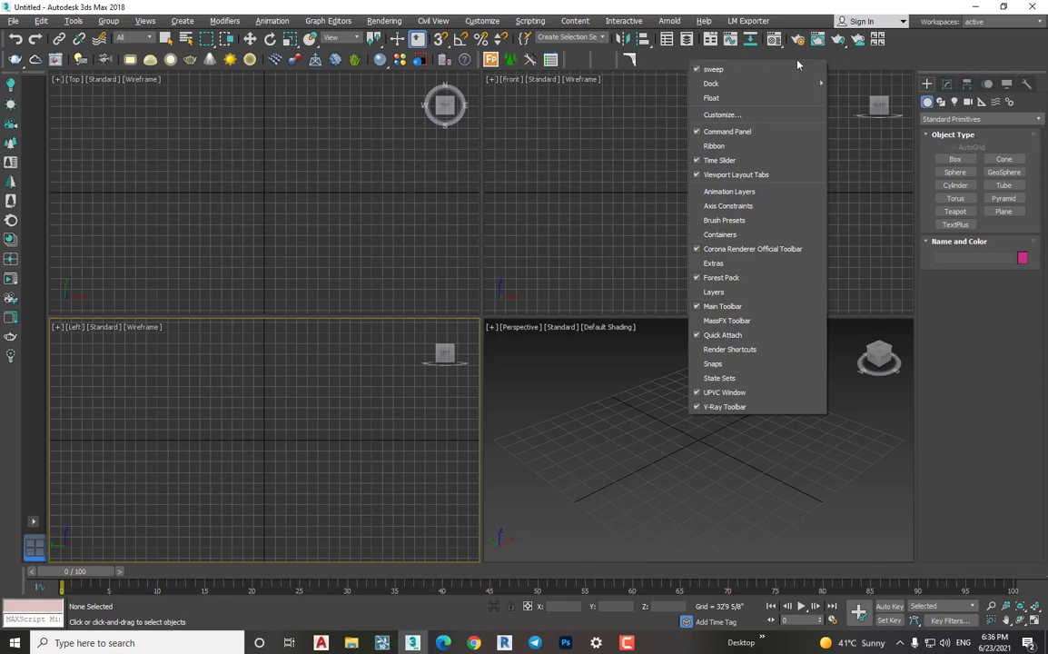
pyautogui.click(752, 51)
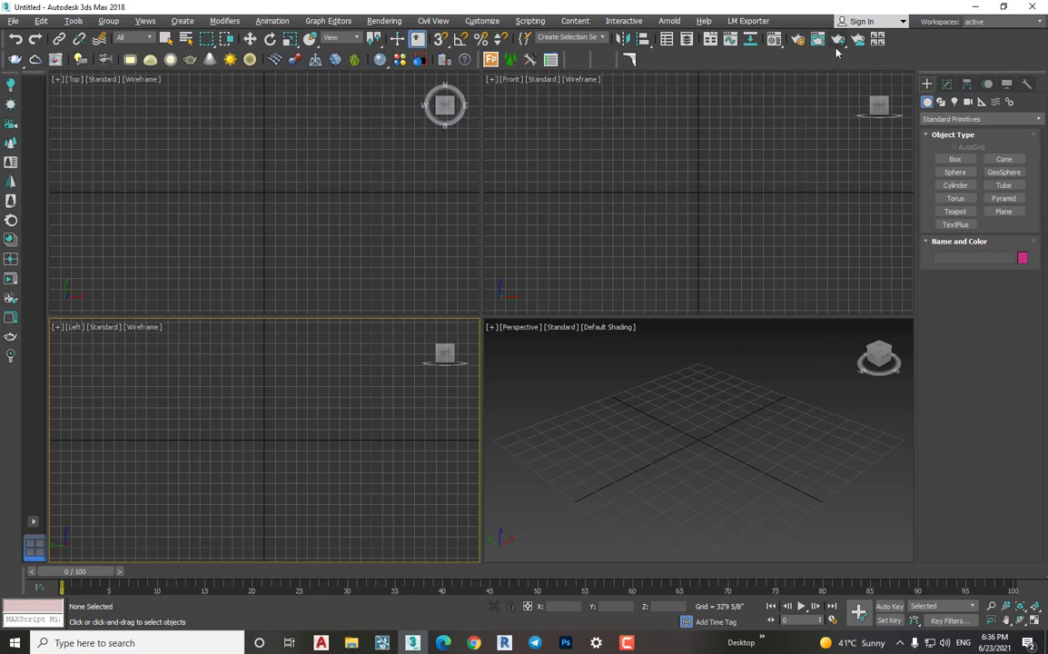
# - Hide the Command Panel to widen the viewports, then bring it back
pyautogui.rightClick(920, 45)
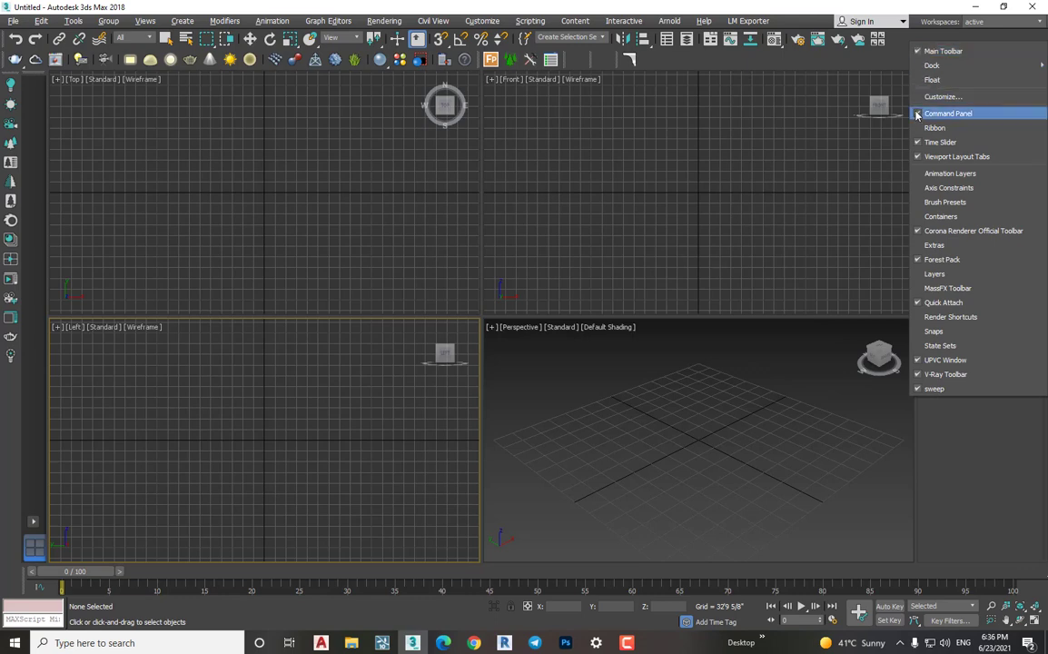
pyautogui.click(917, 114)
pyautogui.rightClick(914, 60)
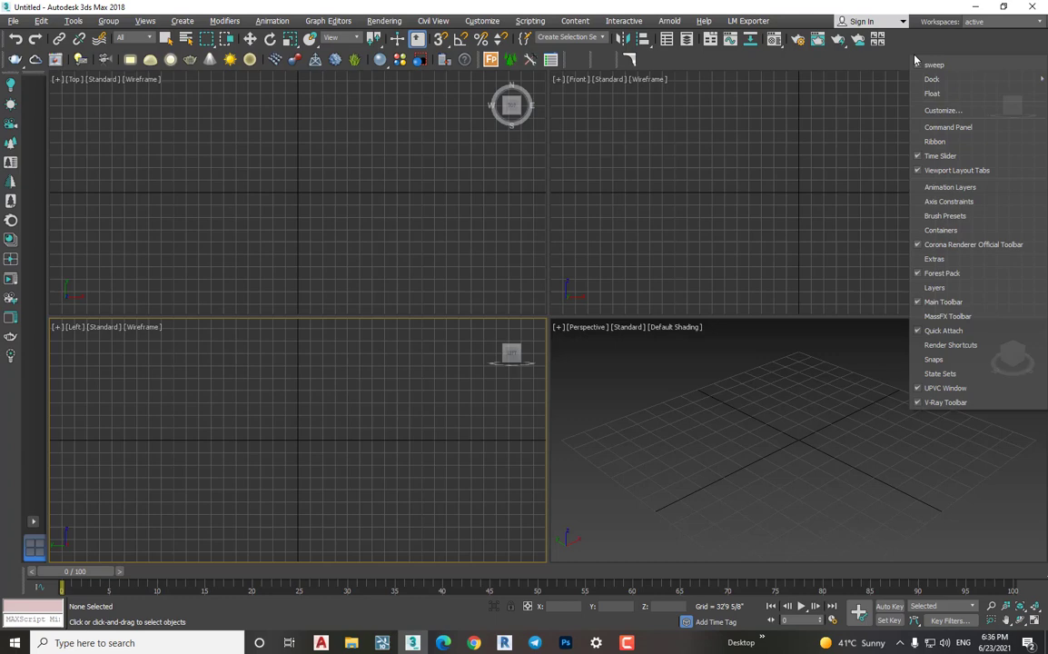
pyautogui.click(917, 127)
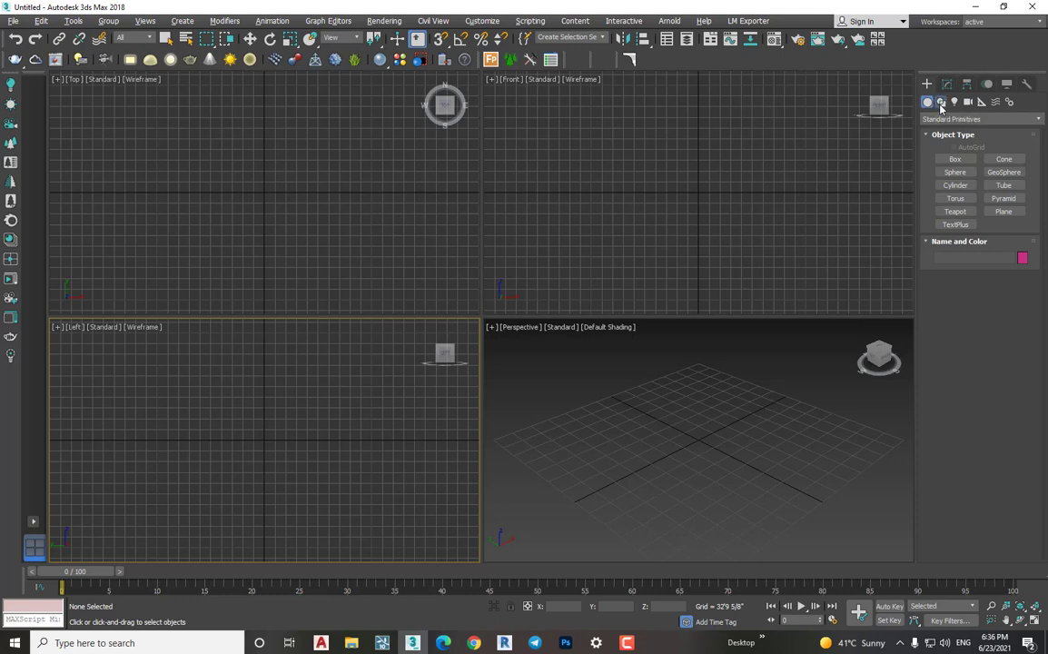
# - Browse the Shapes and Lights categories to Cameras, glance at Modify, and return to Create
pyautogui.click(941, 102)
pyautogui.click(954, 102)
pyautogui.click(968, 102)
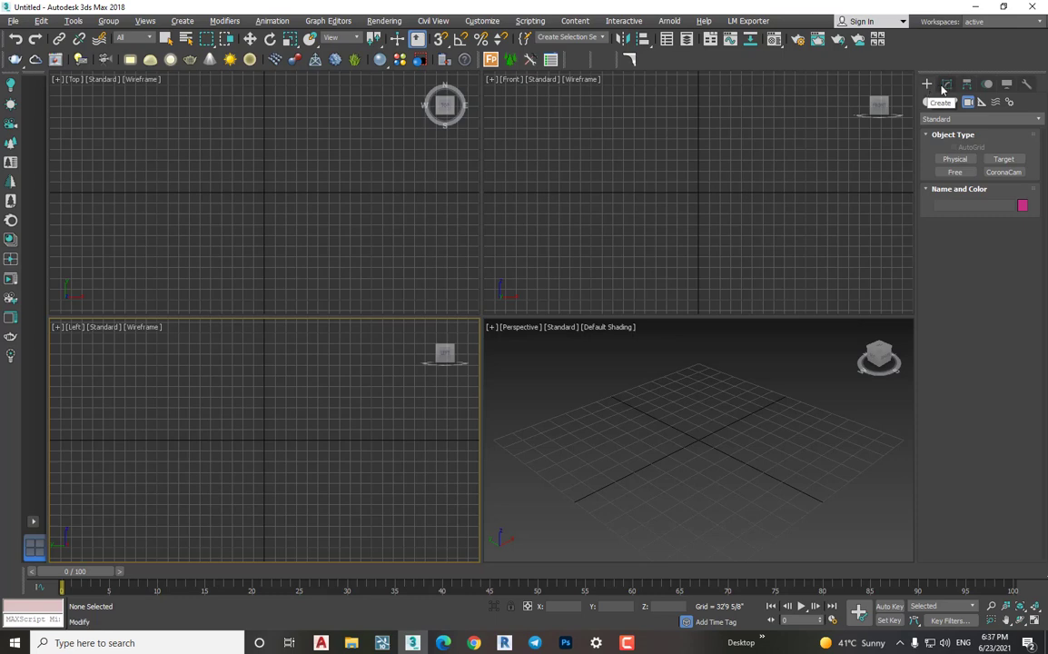
pyautogui.click(947, 86)
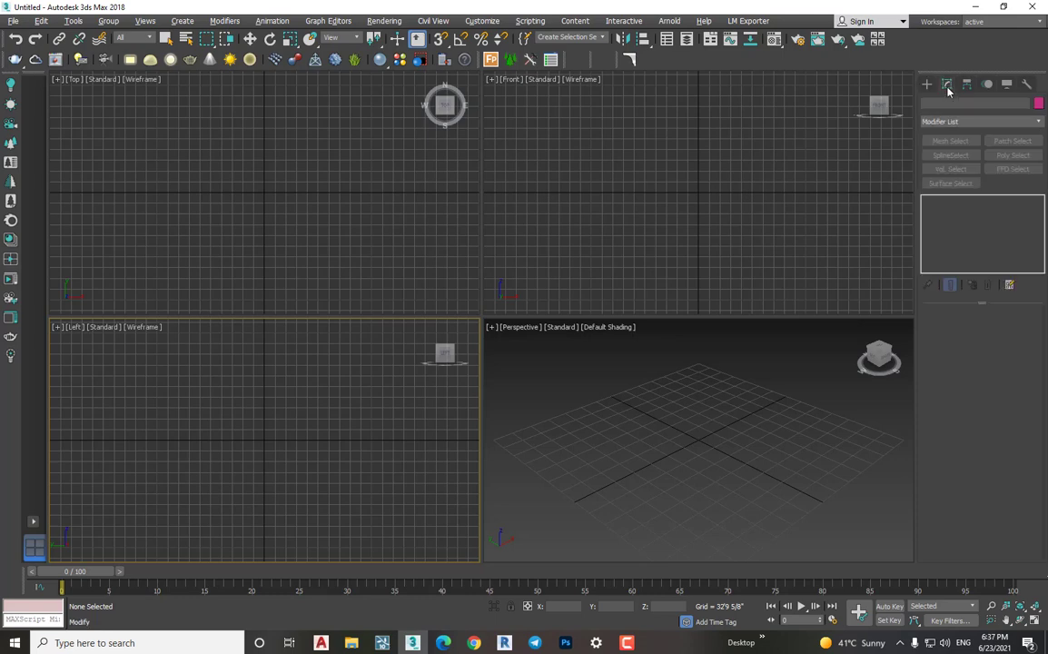
pyautogui.click(927, 83)
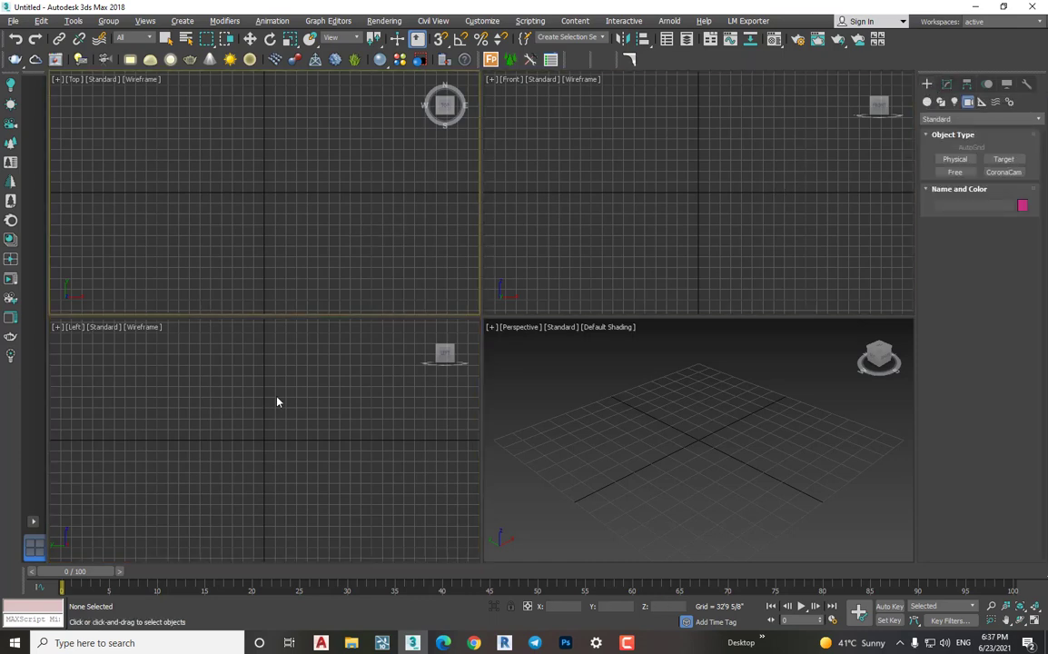
pyautogui.click(557, 416)
pyautogui.click(600, 187)
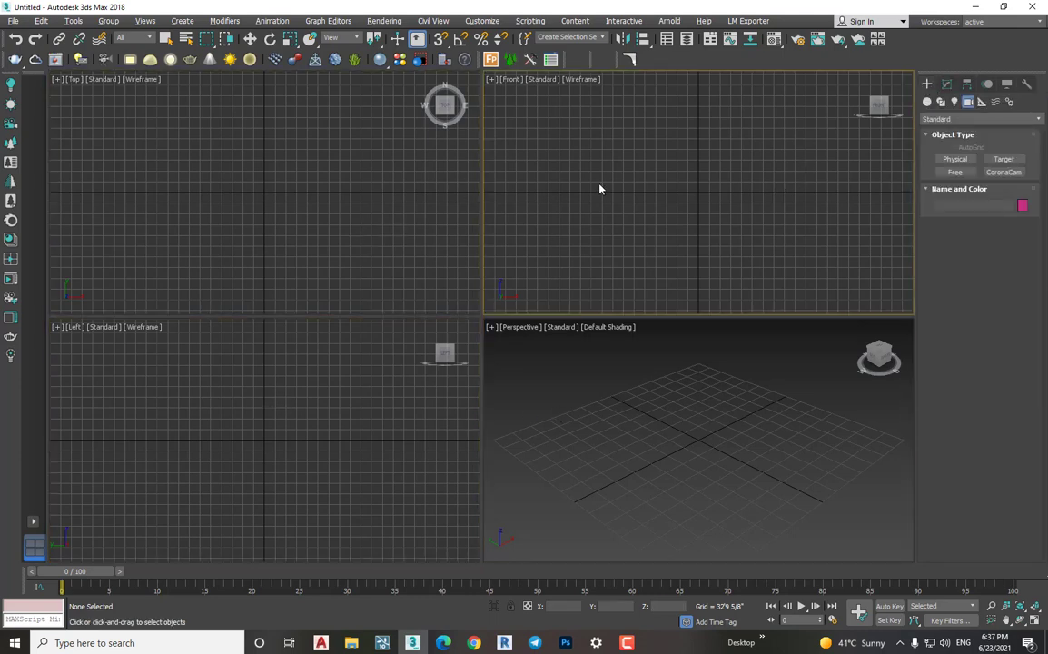
pyautogui.click(352, 214)
pyautogui.click(288, 438)
pyautogui.click(614, 361)
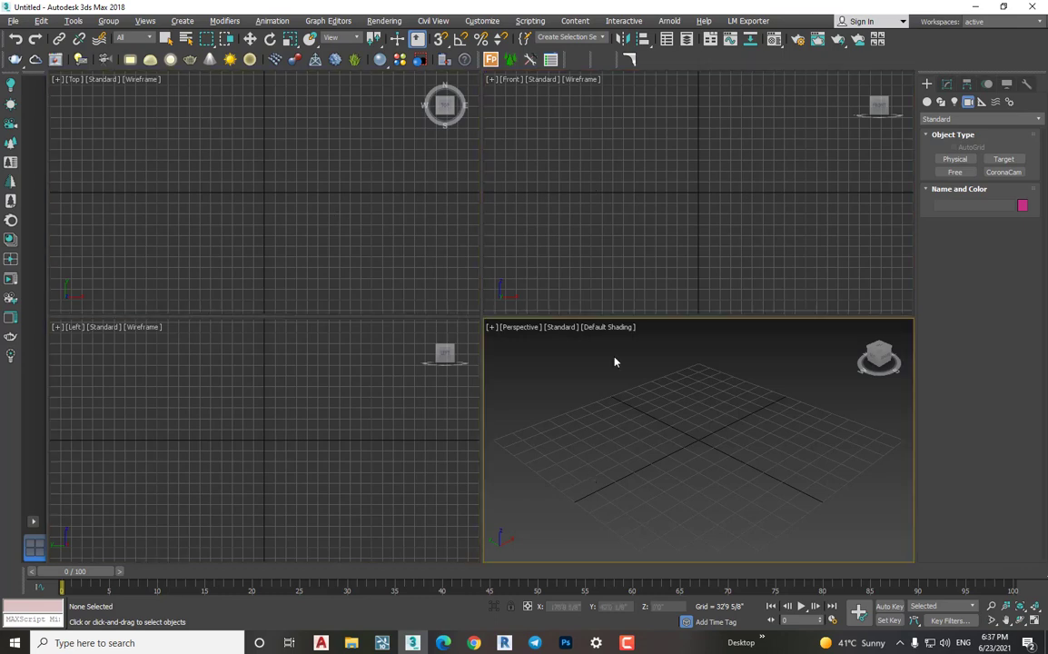
pyautogui.click(518, 281)
pyautogui.click(322, 402)
pyautogui.click(554, 363)
pyautogui.click(340, 237)
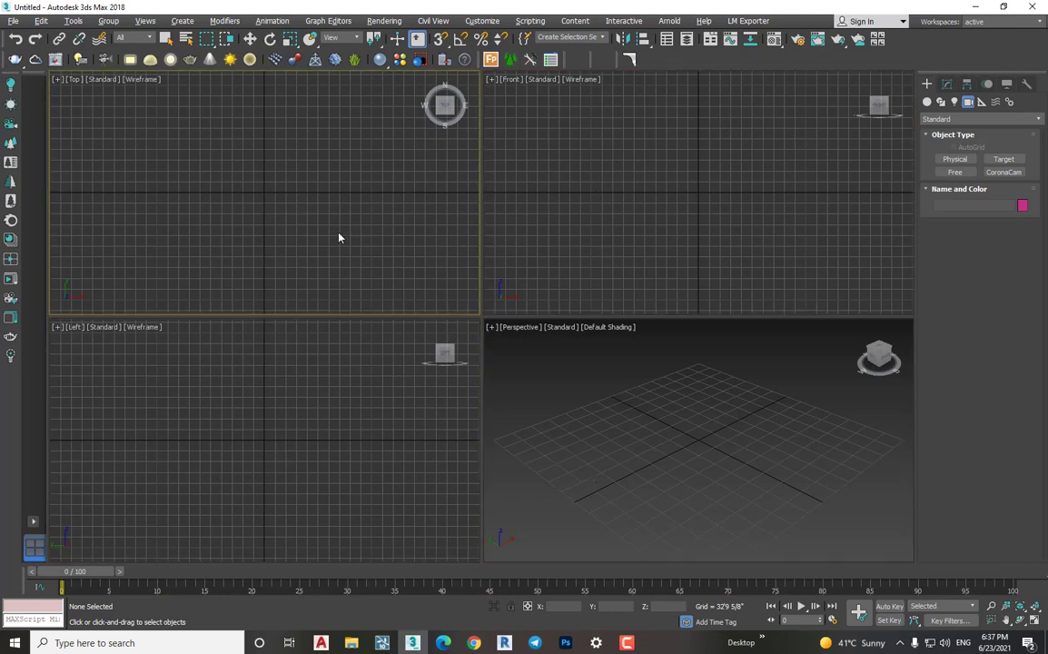
pyautogui.click(436, 382)
pyautogui.click(599, 459)
pyautogui.click(601, 276)
pyautogui.click(389, 284)
pyautogui.click(383, 420)
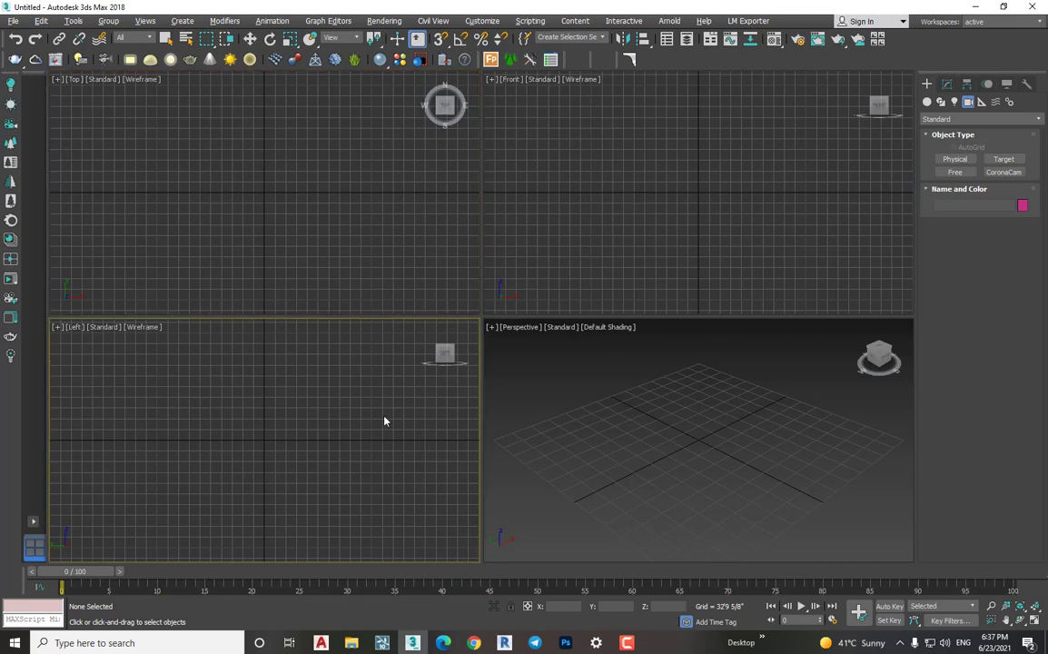
pyautogui.click(536, 334)
pyautogui.click(561, 304)
pyautogui.click(386, 268)
pyautogui.click(299, 404)
pyautogui.click(599, 336)
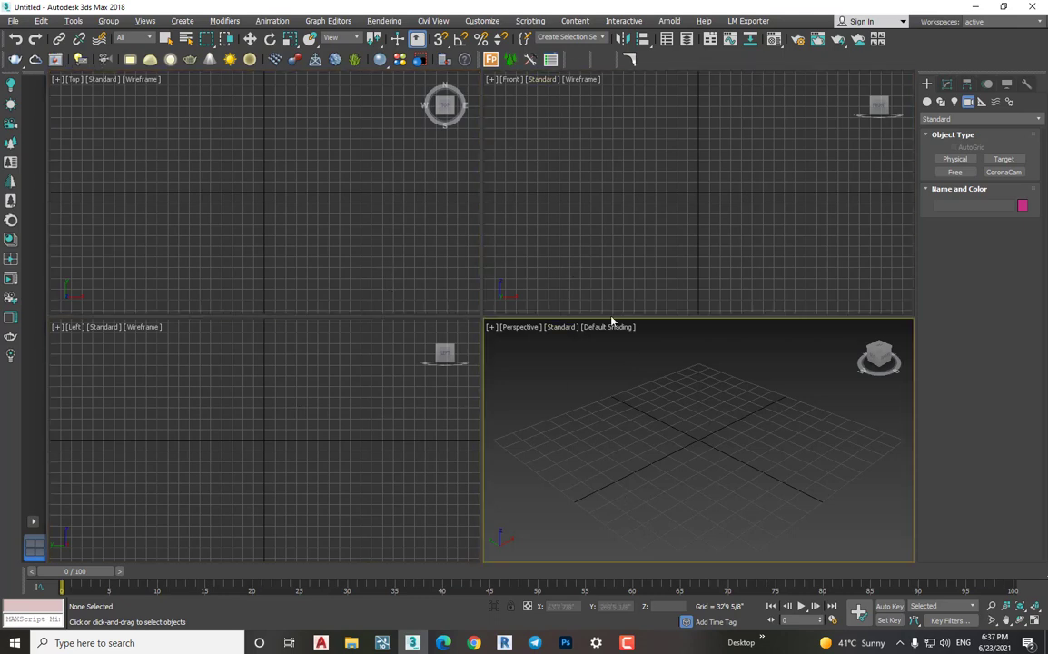
pyautogui.click(601, 300)
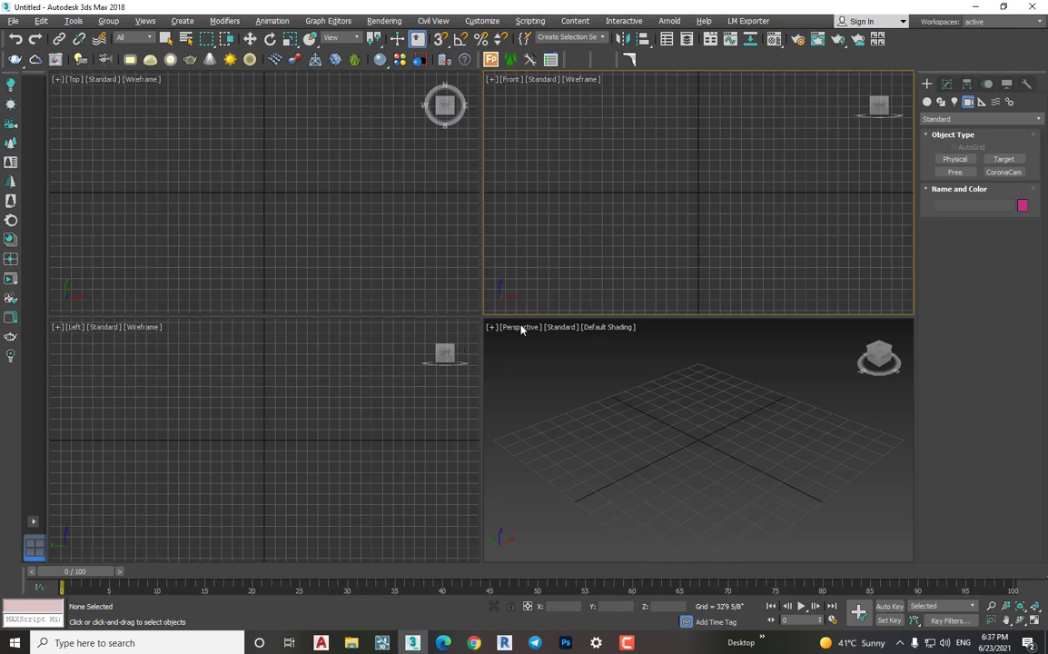
pyautogui.click(219, 133)
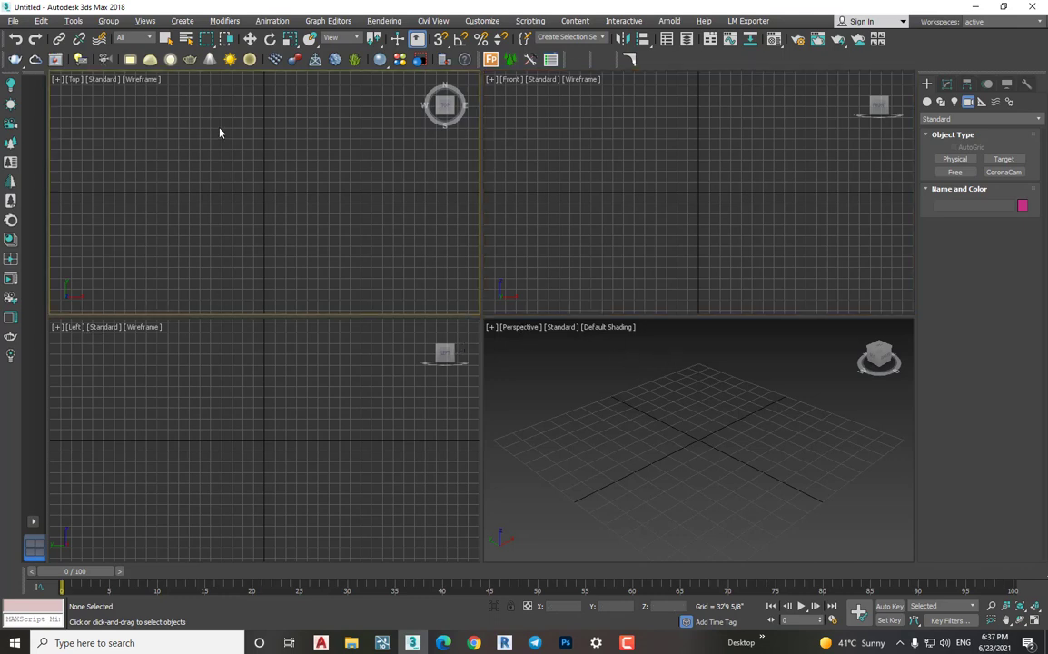
pyautogui.click(515, 171)
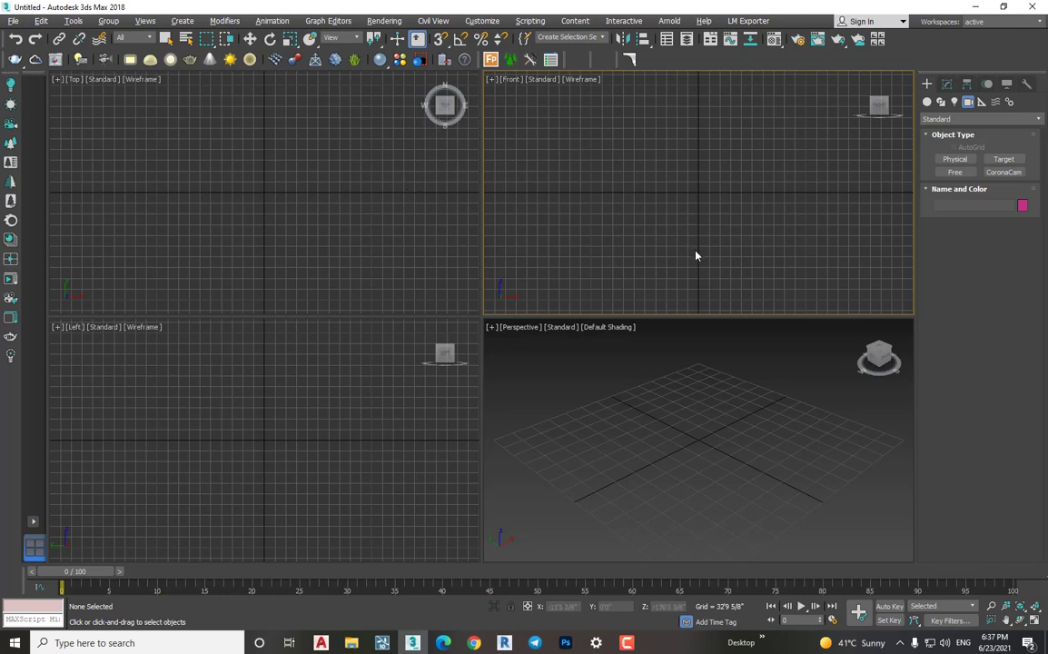
pyautogui.click(338, 232)
pyautogui.click(293, 375)
pyautogui.click(655, 216)
pyautogui.click(335, 254)
pyautogui.click(674, 223)
pyautogui.click(336, 218)
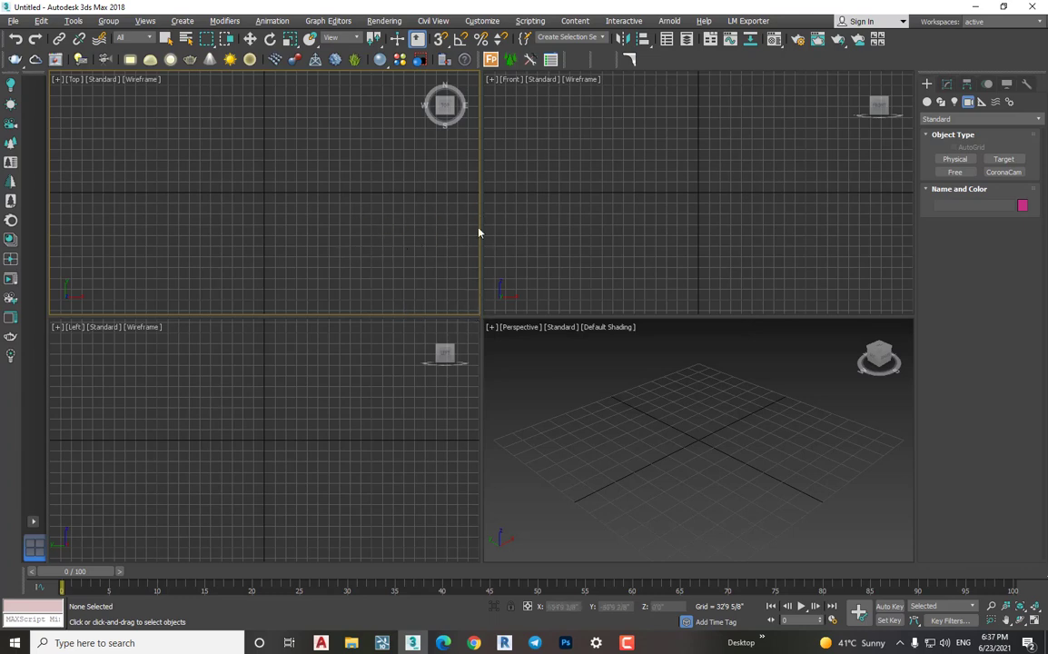
pyautogui.click(574, 209)
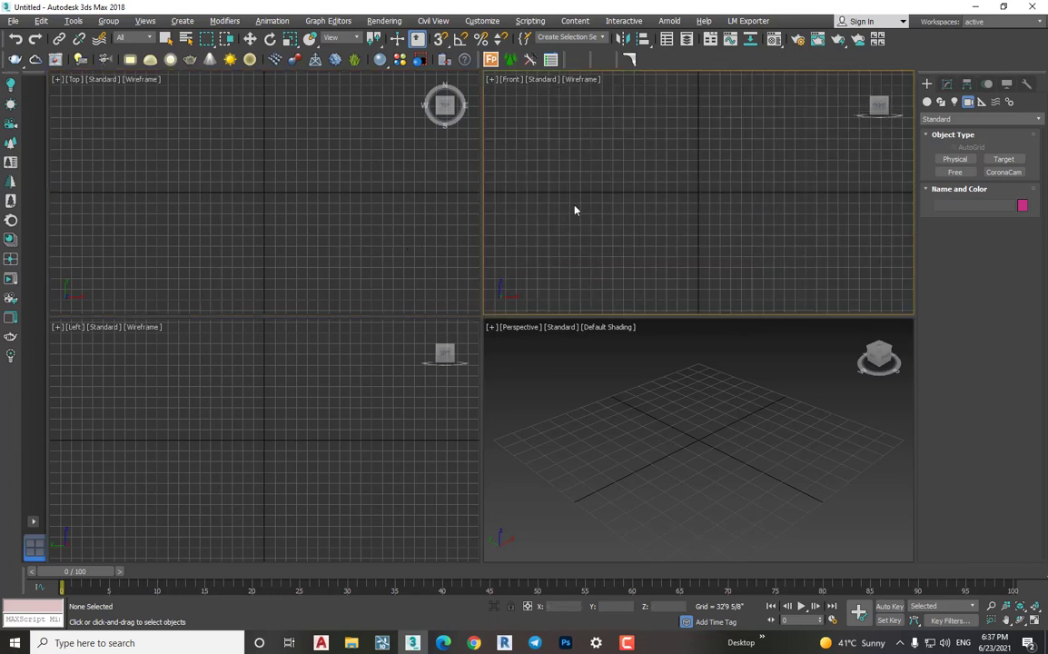
pyautogui.click(448, 213)
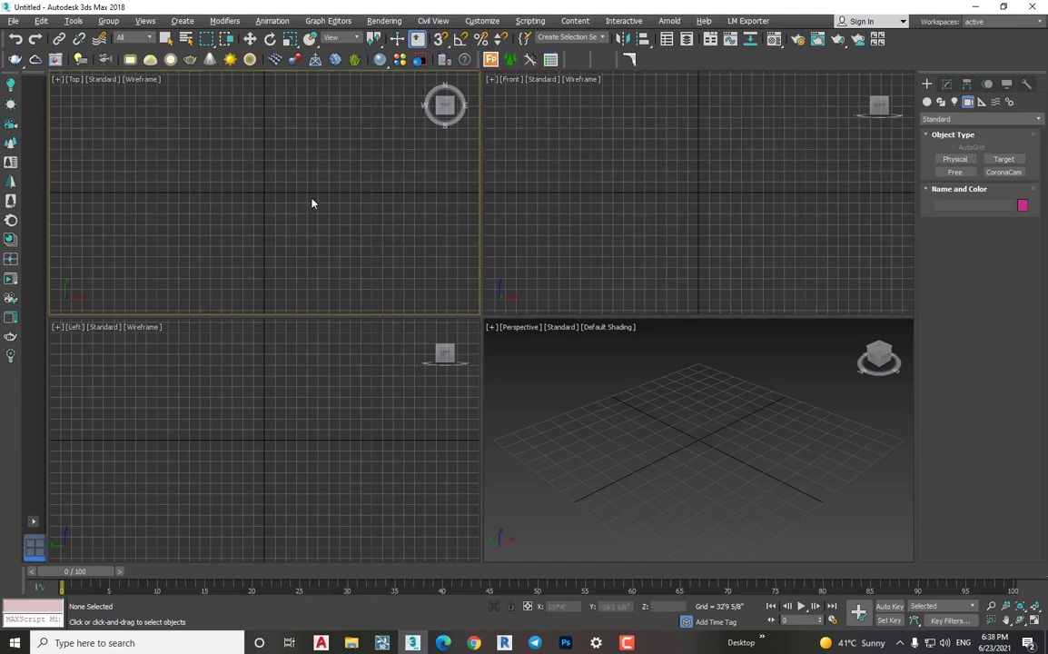
pyautogui.scroll(1, 311, 203)
pyautogui.scroll(1, 311, 203)
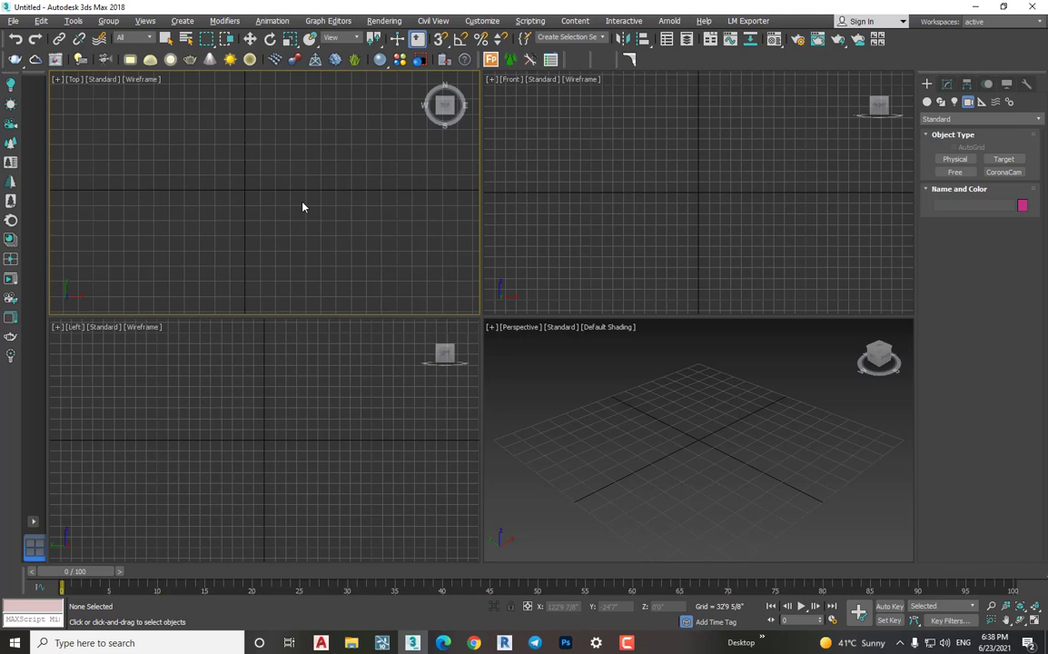
pyautogui.hotkey('alt', 'w')
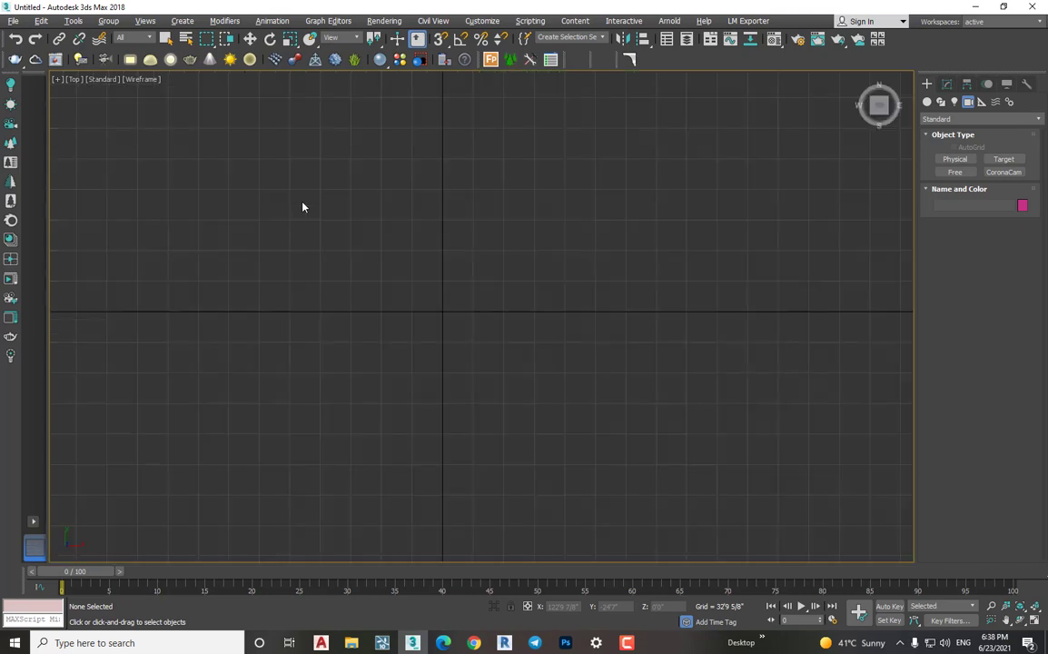
pyautogui.hotkey('alt', 'w')
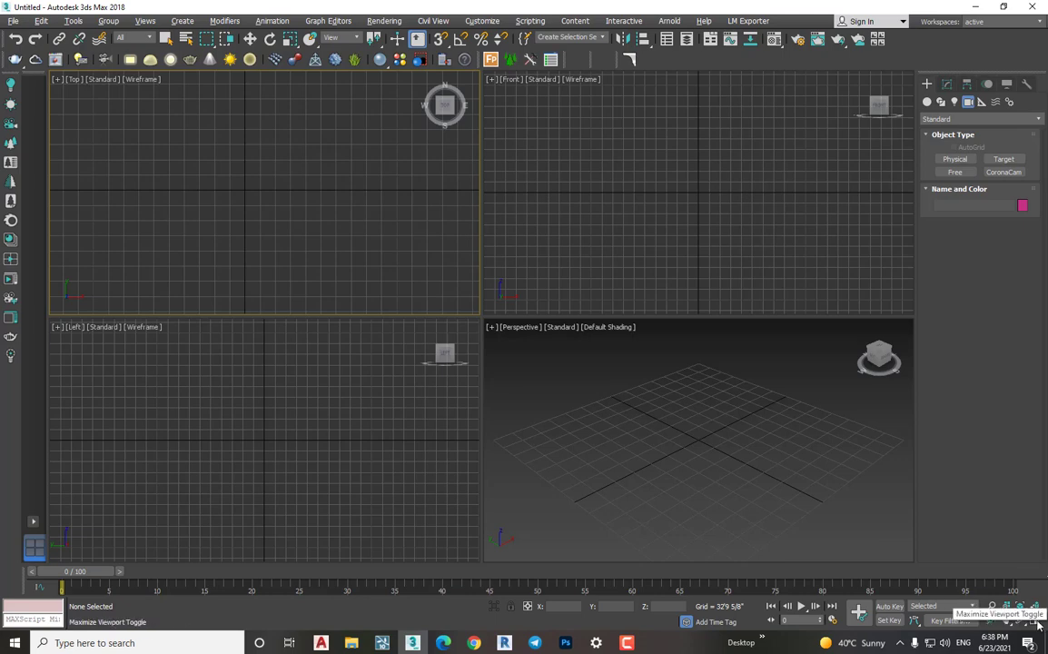
pyautogui.click(1035, 622)
pyautogui.click(1036, 622)
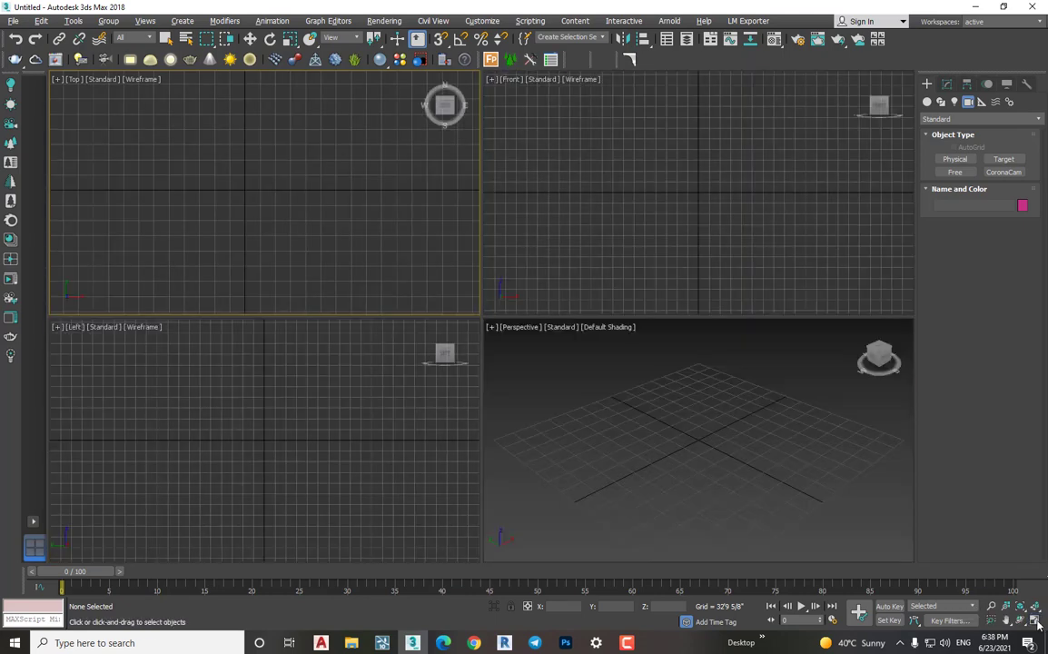
pyautogui.click(1036, 622)
pyautogui.click(1036, 622)
pyautogui.click(531, 238)
pyautogui.click(302, 241)
pyautogui.click(306, 474)
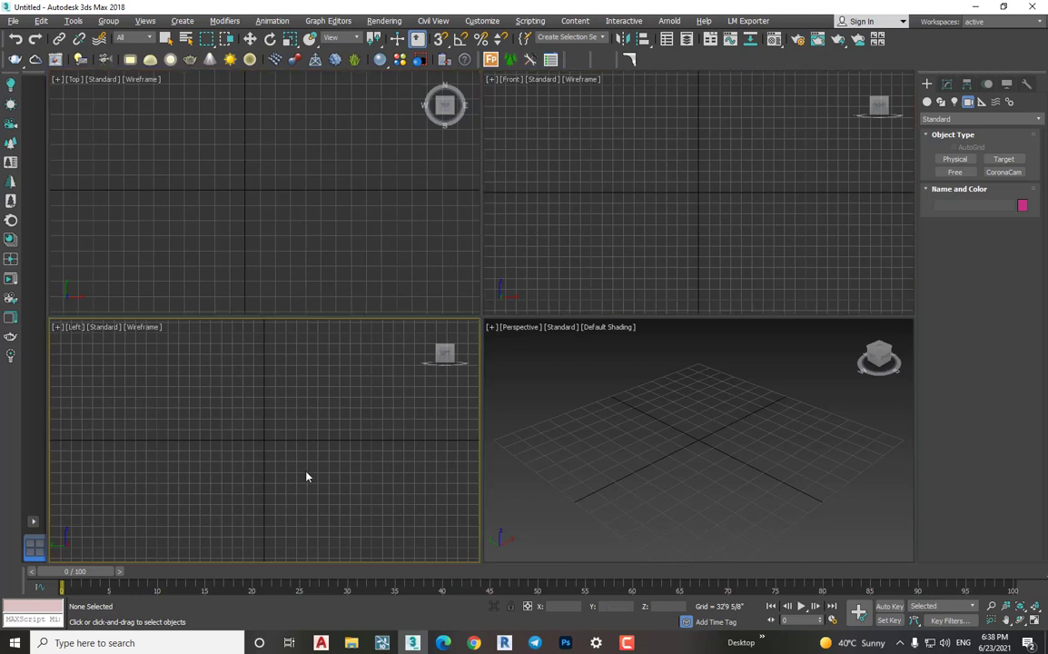
pyautogui.click(570, 362)
pyautogui.click(487, 218)
pyautogui.click(436, 264)
pyautogui.click(341, 355)
pyautogui.click(605, 414)
pyautogui.click(581, 254)
pyautogui.click(438, 261)
pyautogui.click(341, 341)
pyautogui.click(404, 273)
pyautogui.click(554, 246)
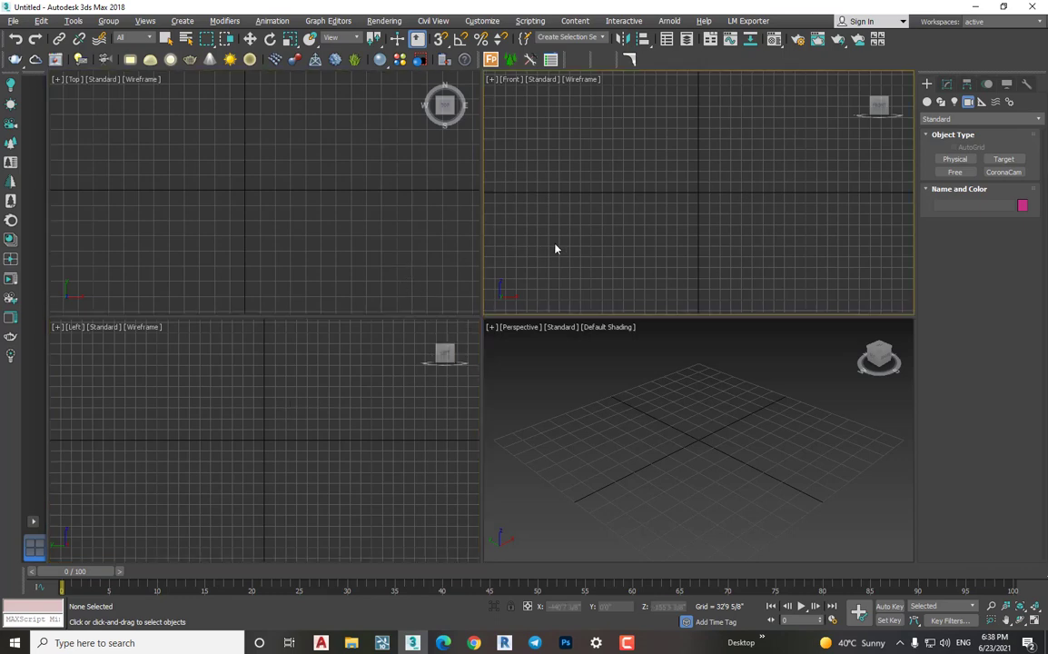
pyautogui.click(379, 248)
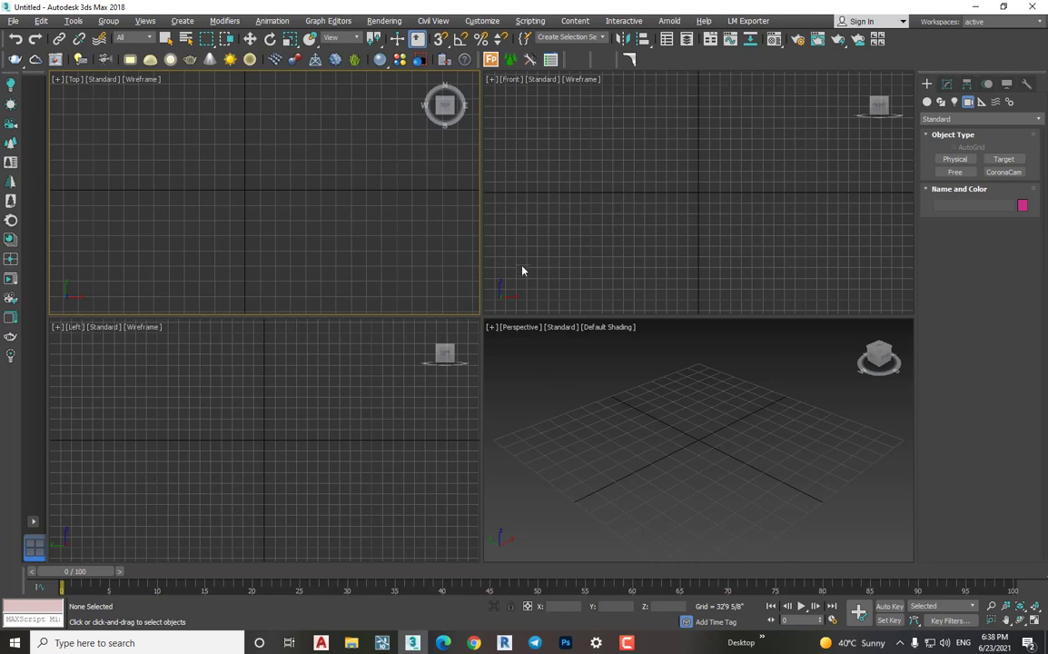
pyautogui.click(602, 447)
pyautogui.click(545, 254)
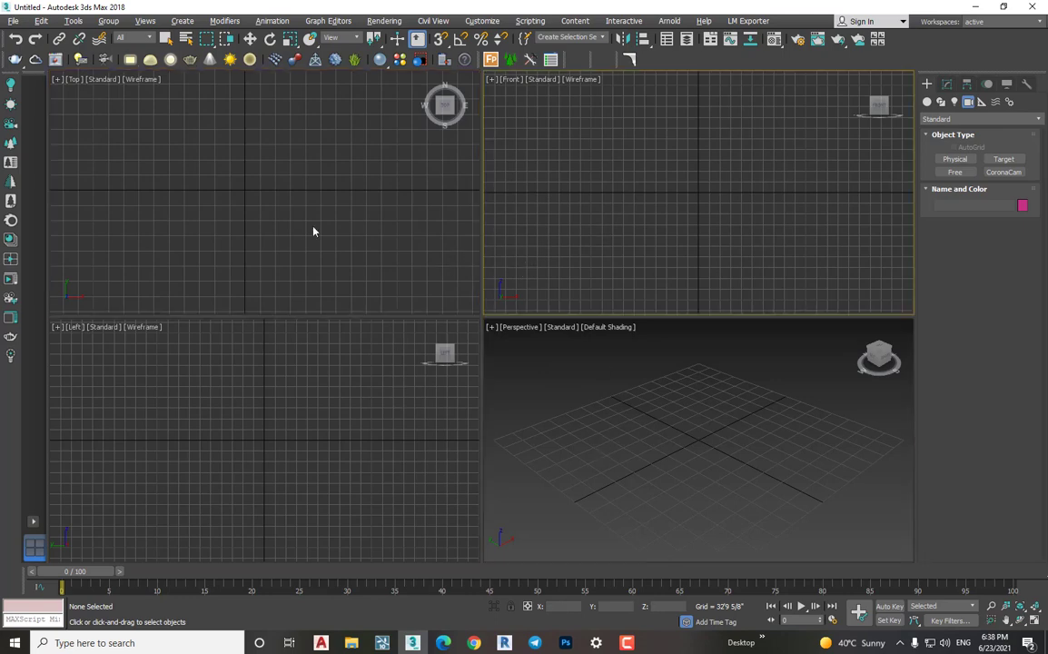
pyautogui.click(313, 228)
pyautogui.click(246, 415)
pyautogui.click(563, 390)
pyautogui.click(599, 263)
pyautogui.click(323, 264)
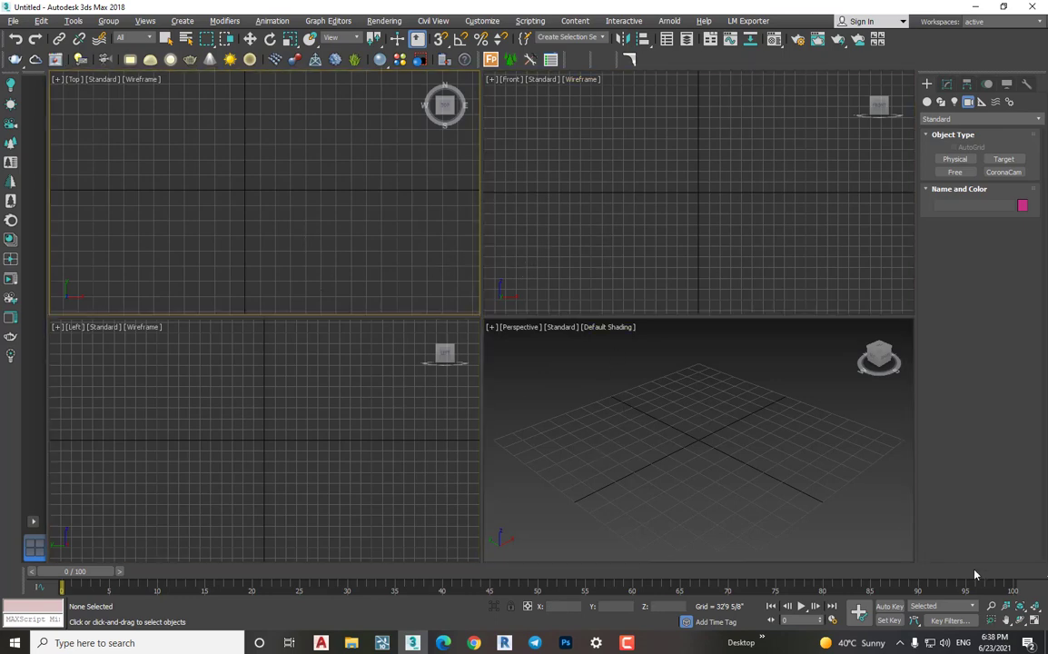
# - In Viewport Configuration, apply the layout with Top and Front stacked beside a tall Left view
pyautogui.rightClick(1037, 623)
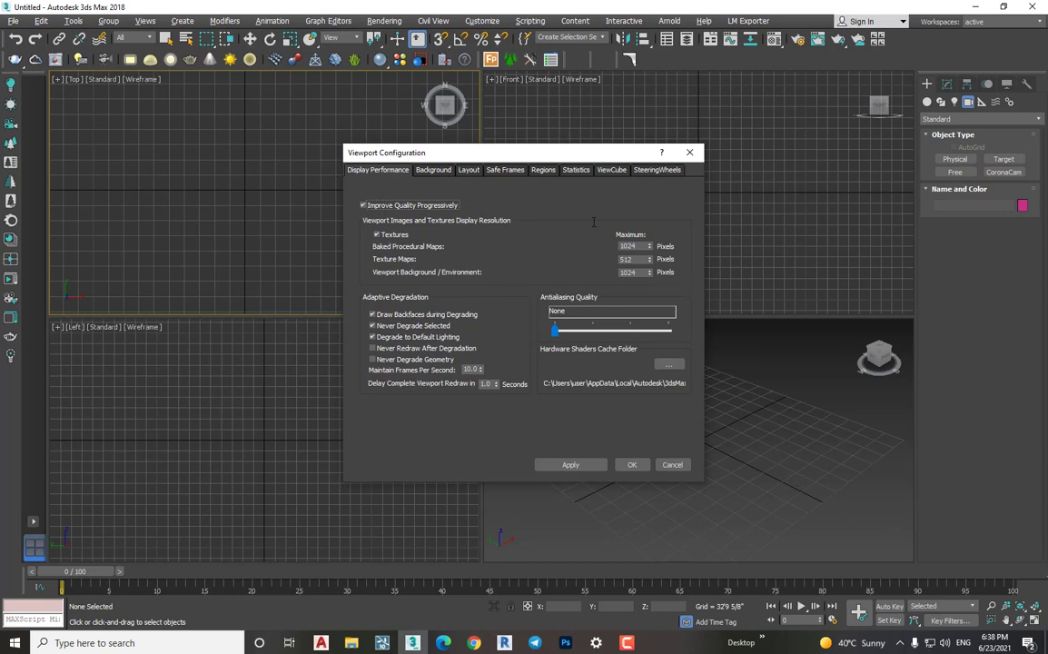
pyautogui.click(466, 176)
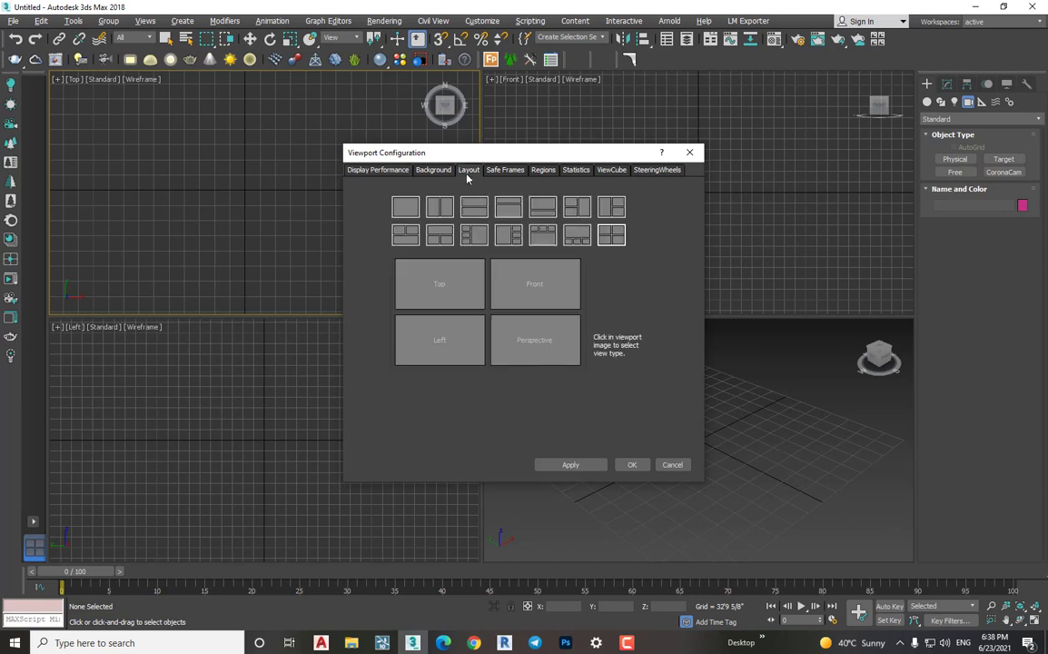
pyautogui.moveTo(467, 152); pyautogui.dragTo(365, 142)
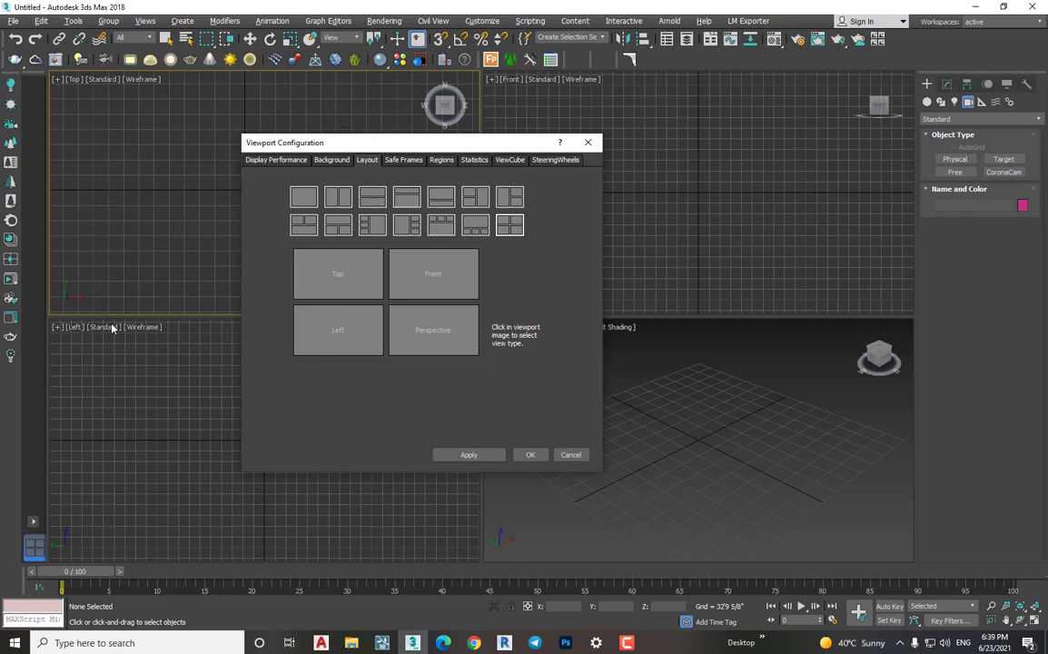
pyautogui.moveTo(425, 136); pyautogui.dragTo(268, 148)
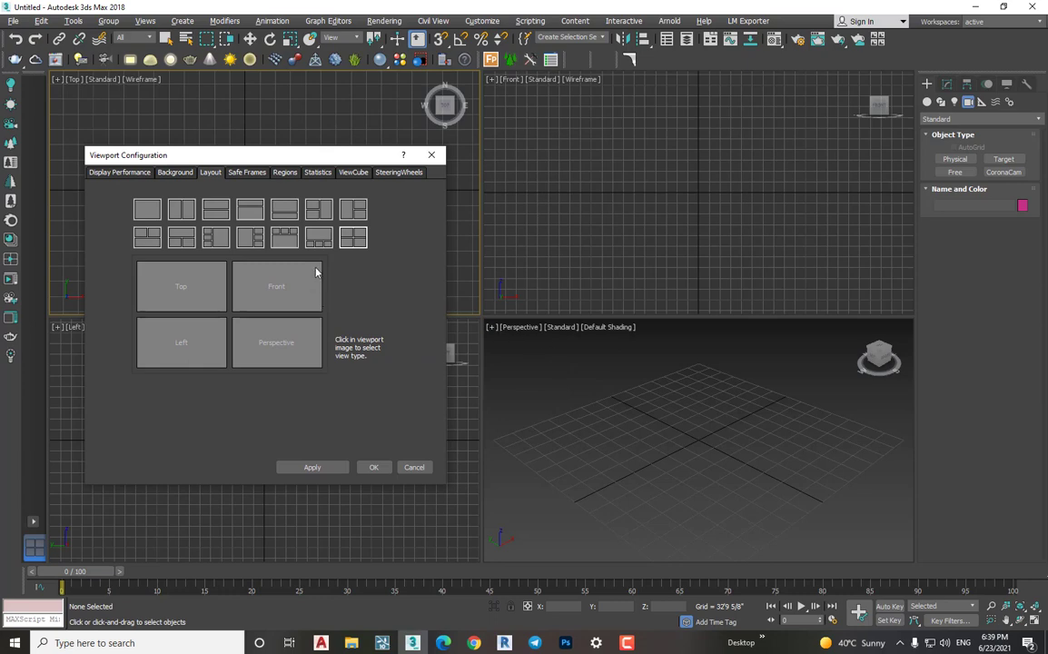
pyautogui.click(153, 211)
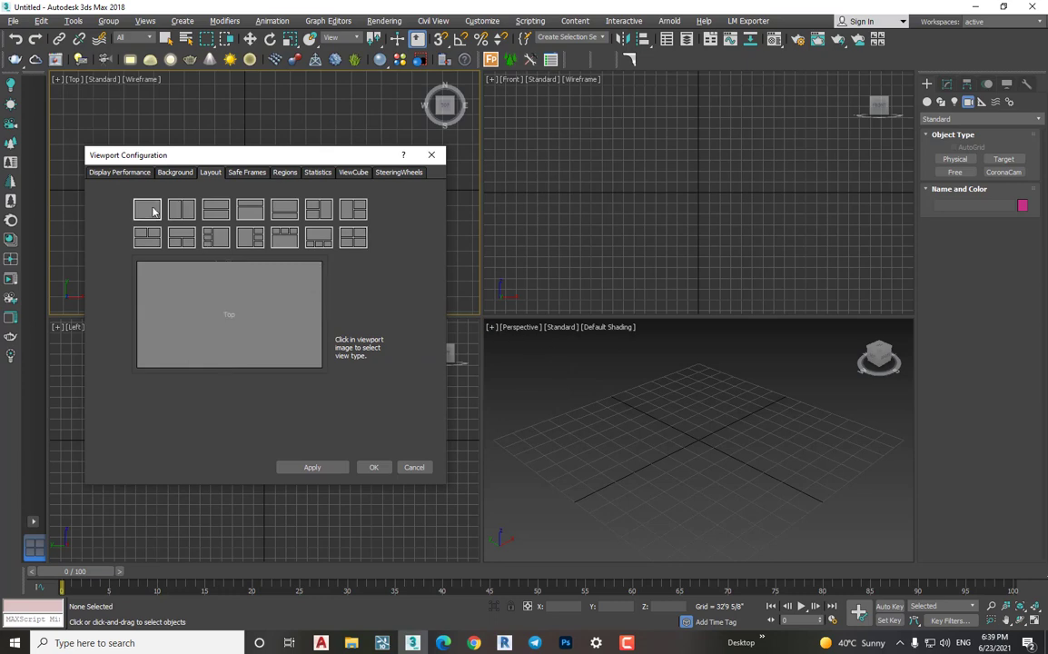
pyautogui.click(189, 213)
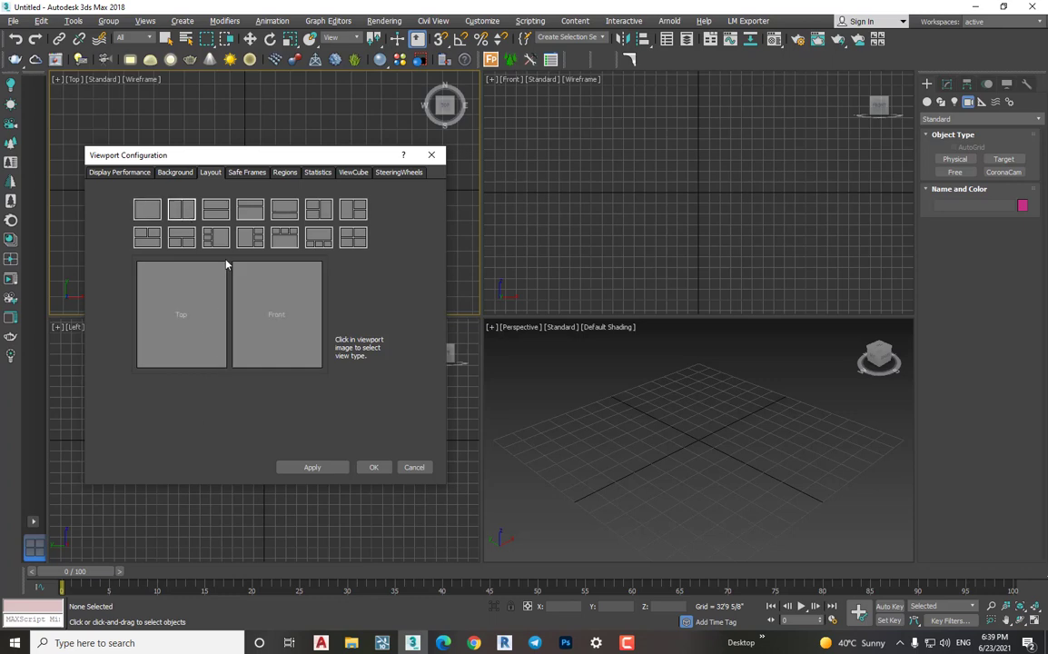
pyautogui.click(311, 213)
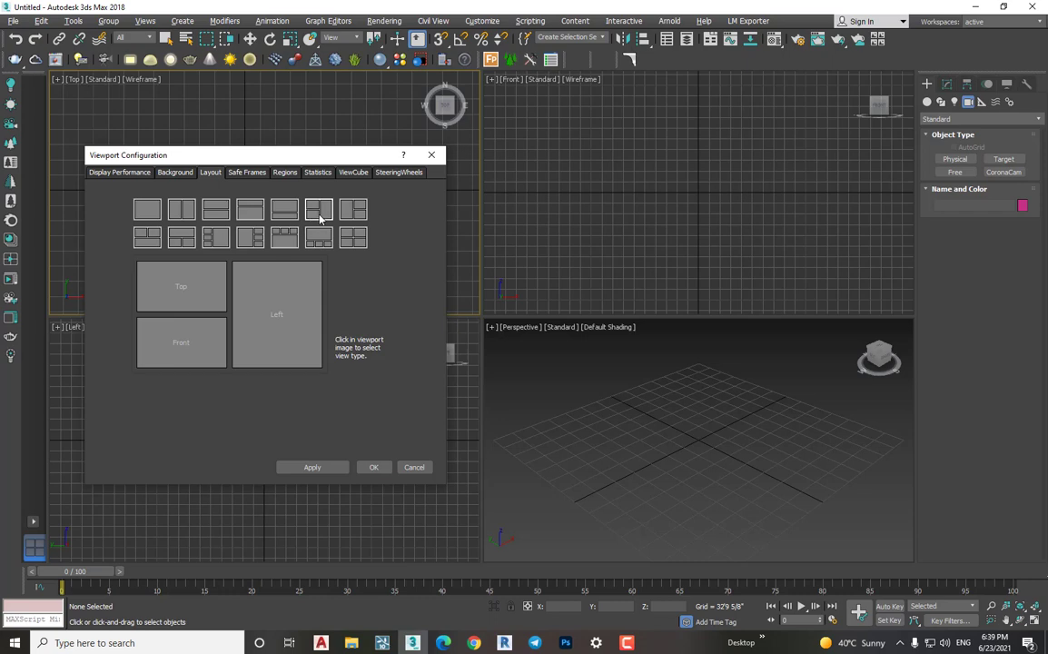
pyautogui.click(312, 467)
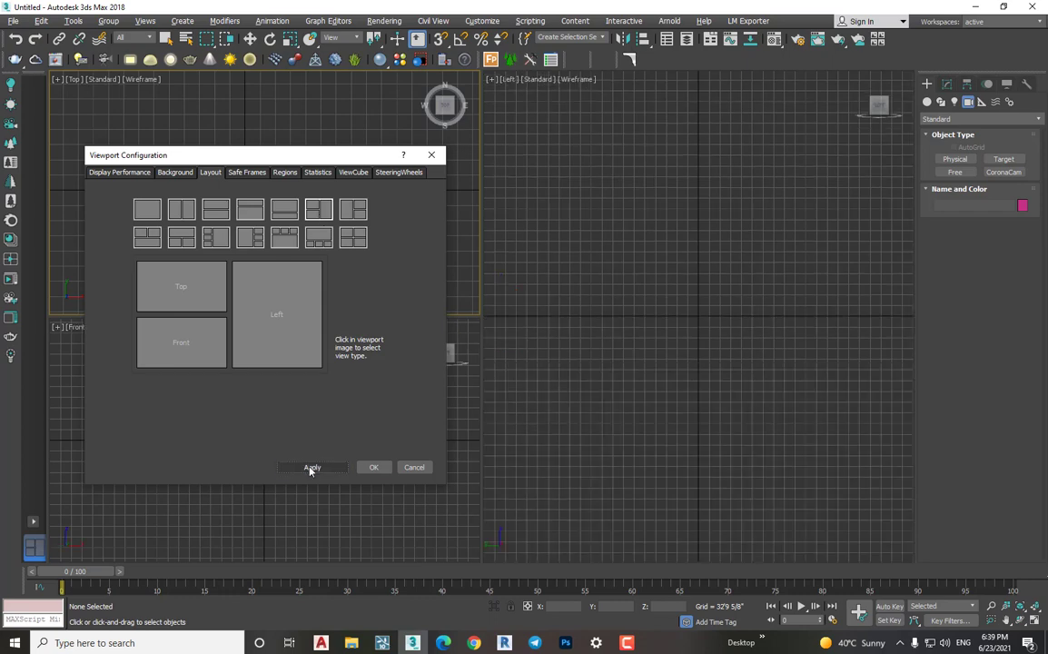
pyautogui.click(373, 467)
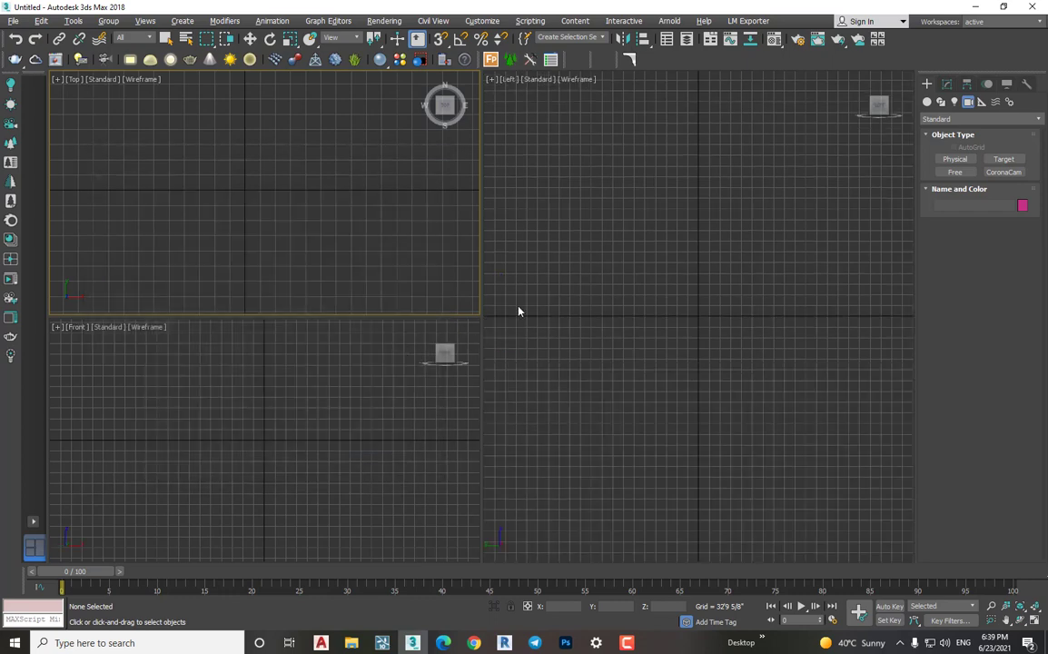
# - Drag the dividers to widen Left and make Front taller than Top, then zoom out in Front
pyautogui.moveTo(482, 297); pyautogui.dragTo(334, 296)
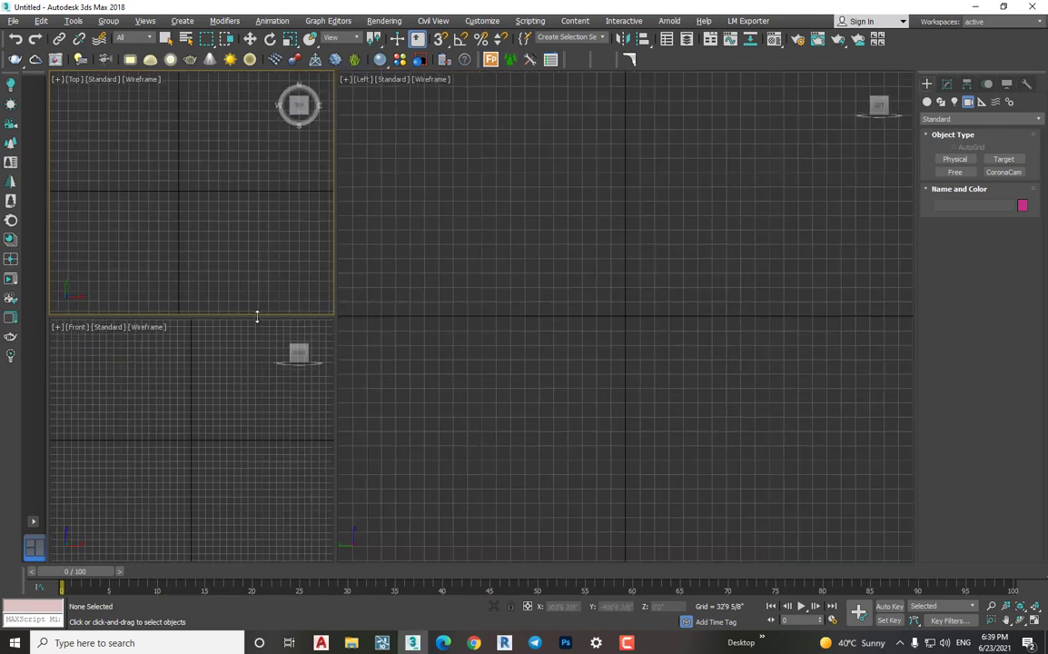
pyautogui.moveTo(267, 281); pyautogui.dragTo(269, 248)
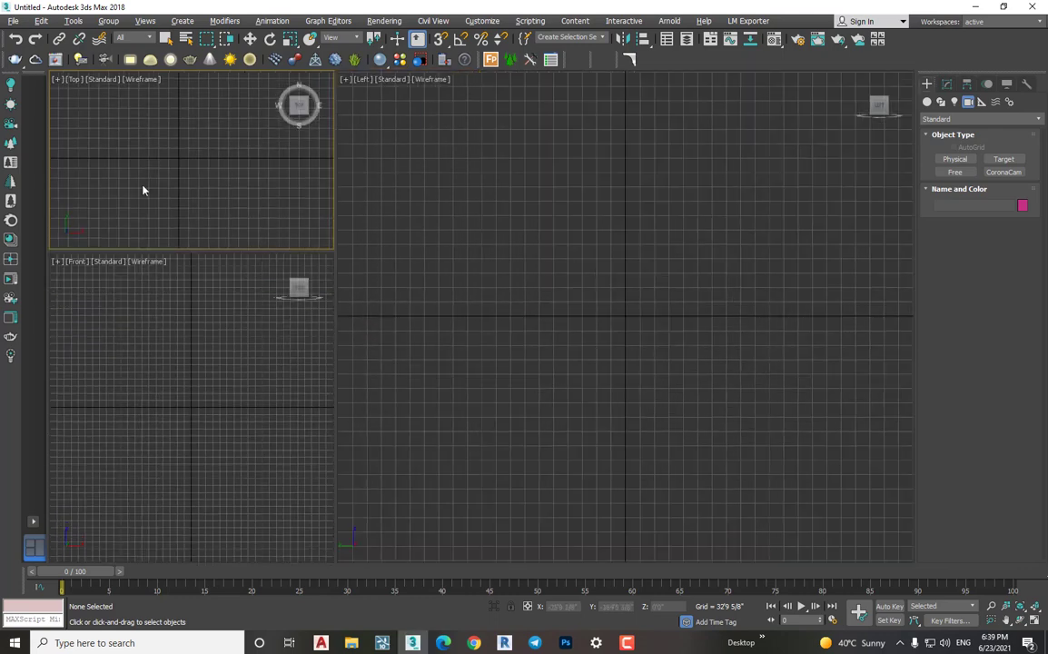
pyautogui.click(142, 353)
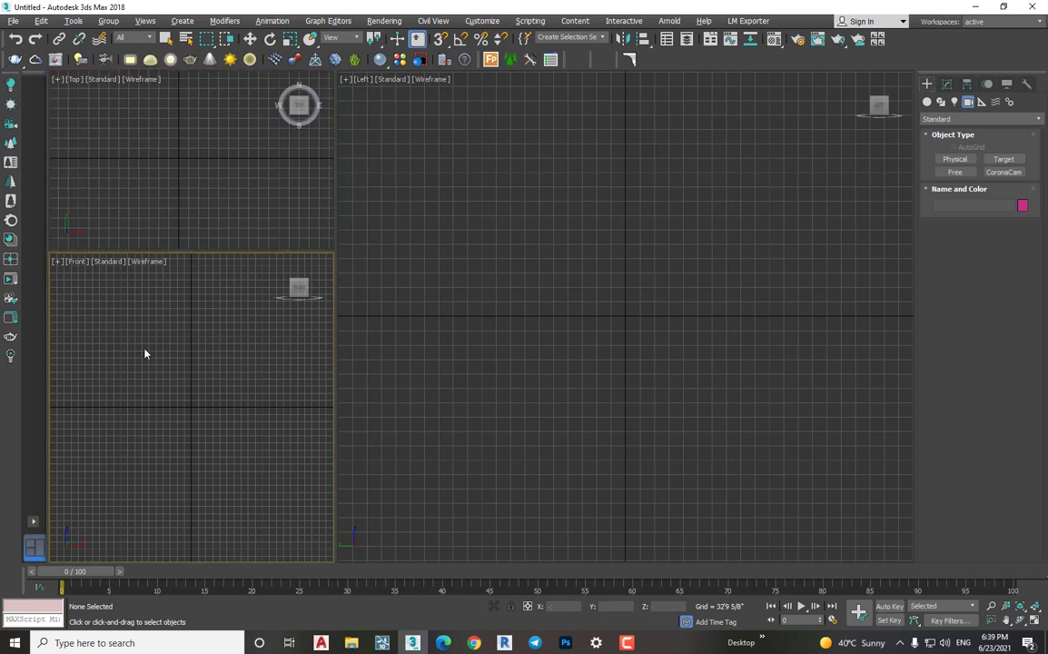
pyautogui.scroll(-2, 161, 389)
pyautogui.scroll(-1, 220, 413)
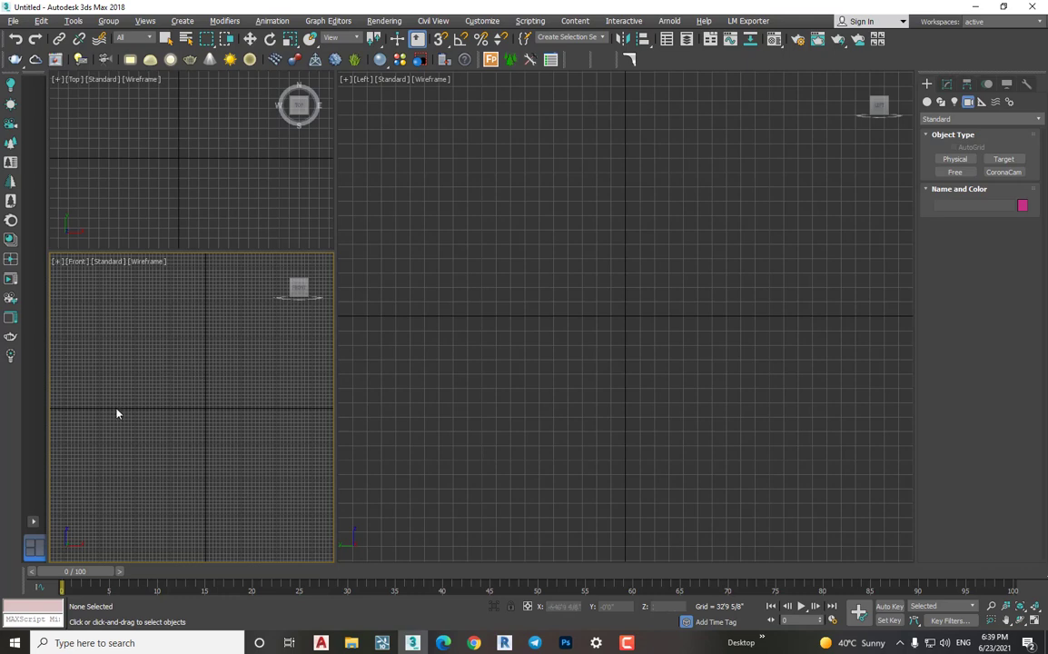
pyautogui.click(75, 263)
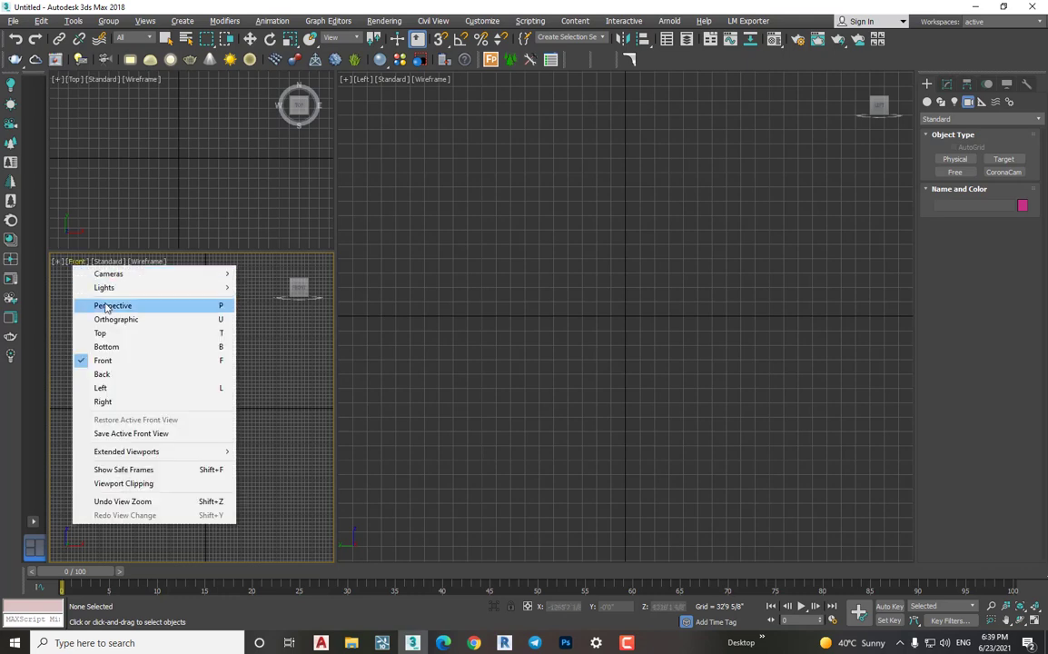
pyautogui.click(108, 306)
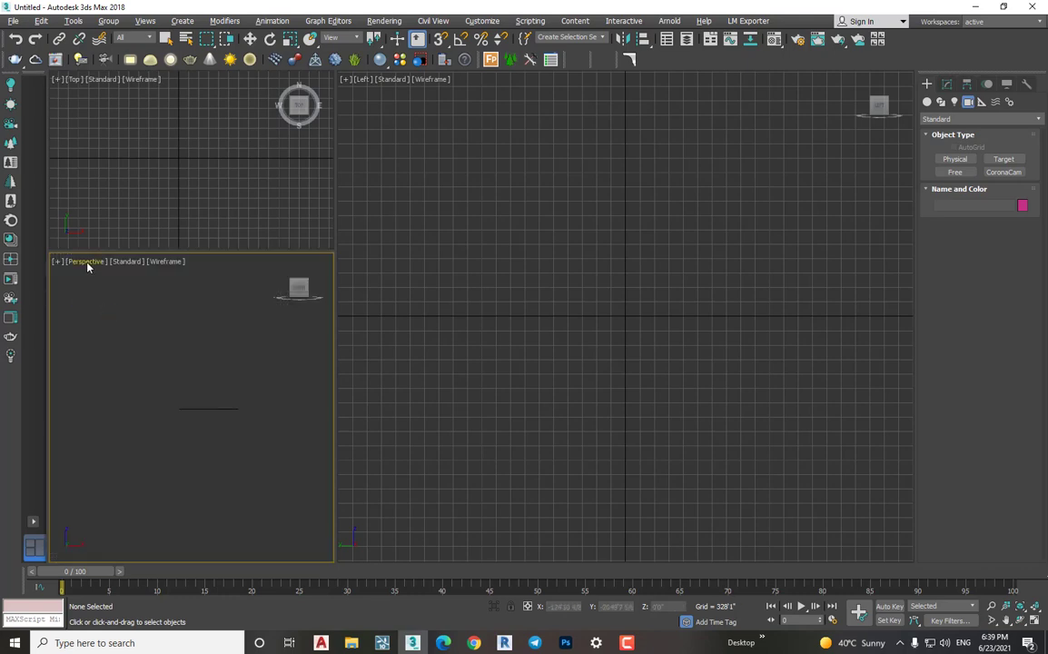
pyautogui.click(87, 263)
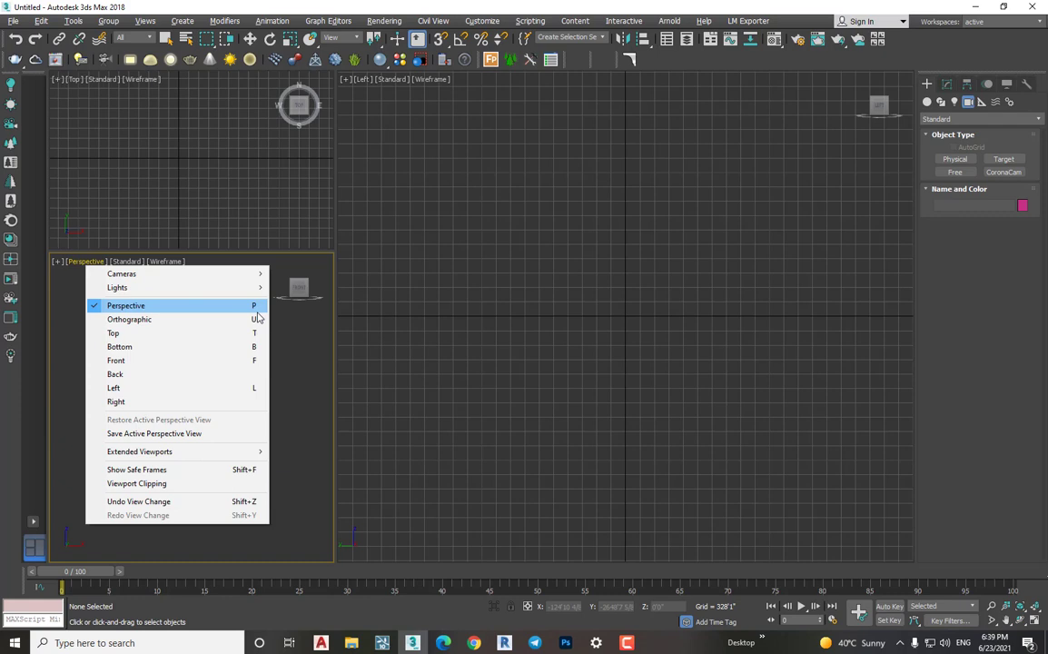
pyautogui.click(257, 314)
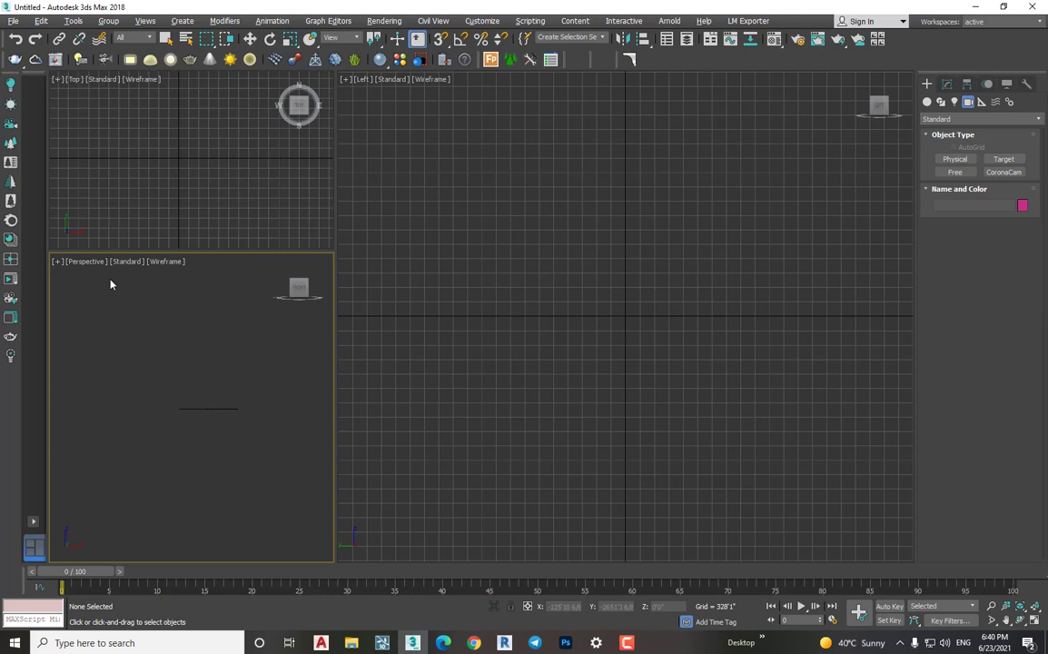
pyautogui.press('f')
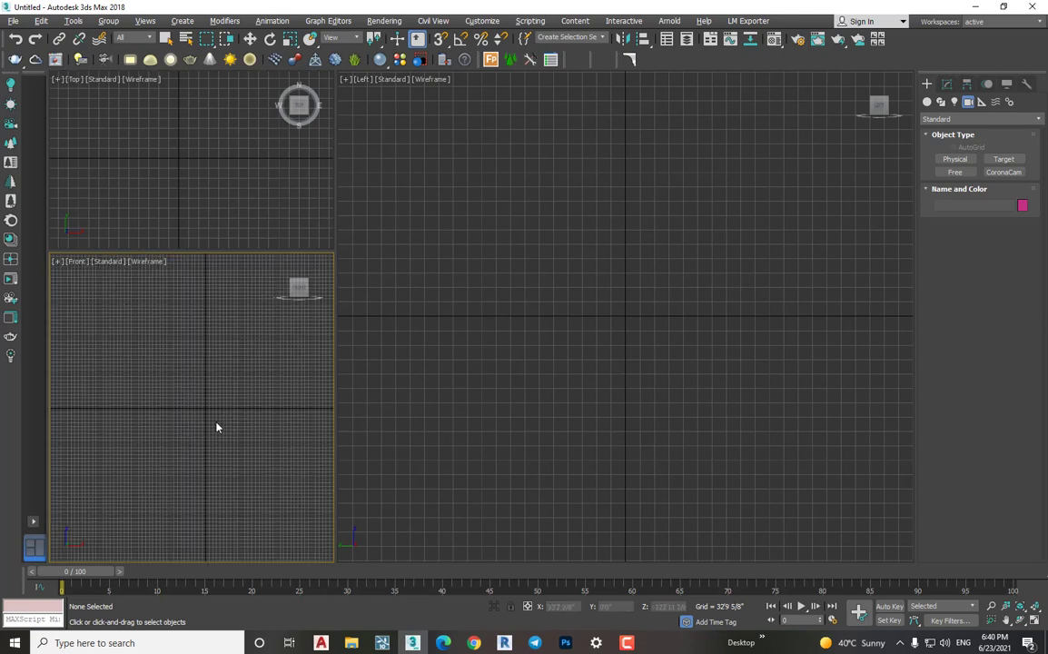
pyautogui.press('g')
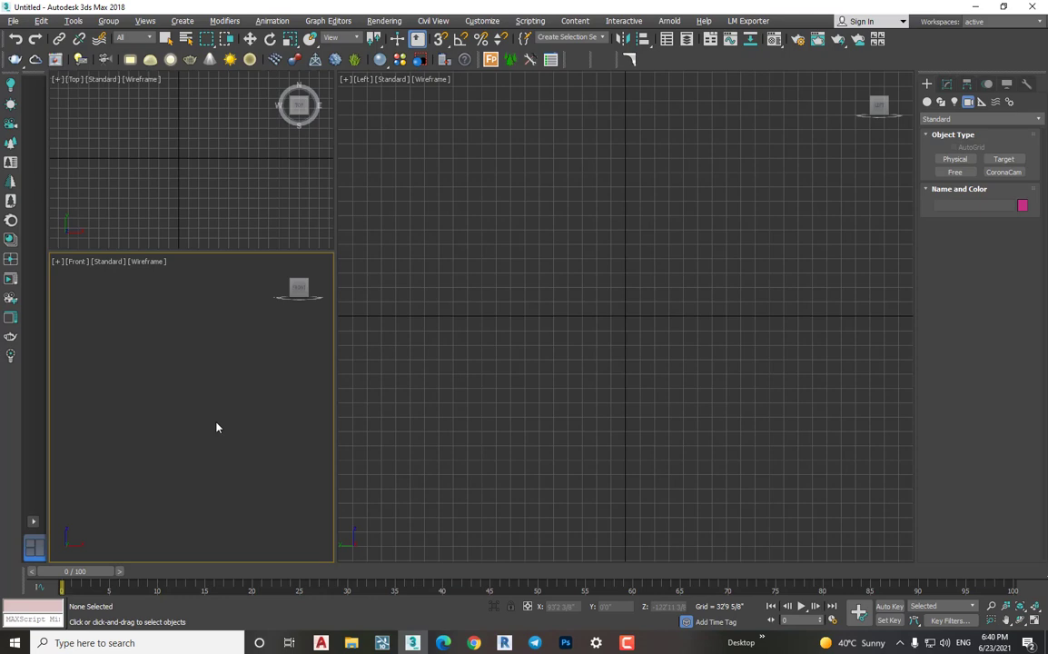
pyautogui.press('g')
pyautogui.press('g')
pyautogui.press('g')
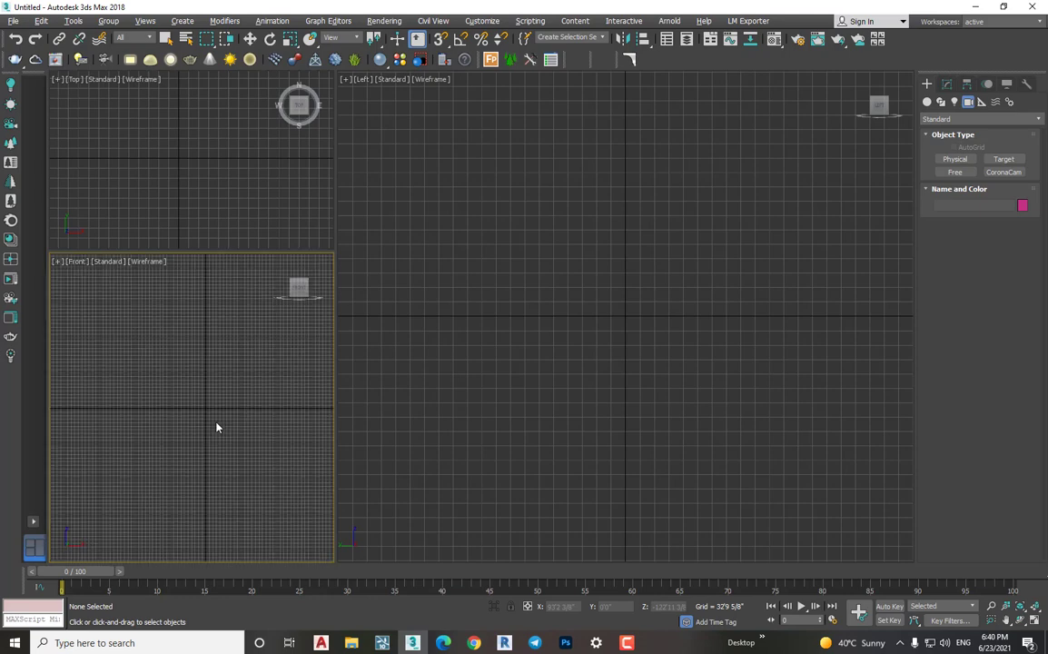
# - Zoom out the Left view and switch to four equal Top, Front, Left and Perspective panes
pyautogui.click(592, 341)
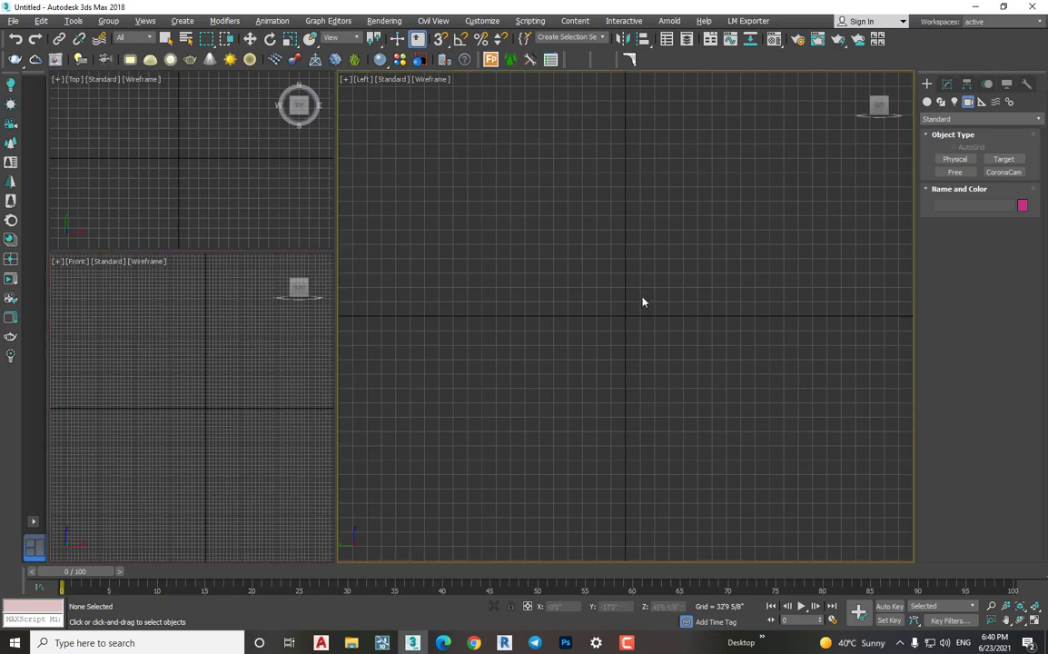
pyautogui.scroll(-5, 642, 300)
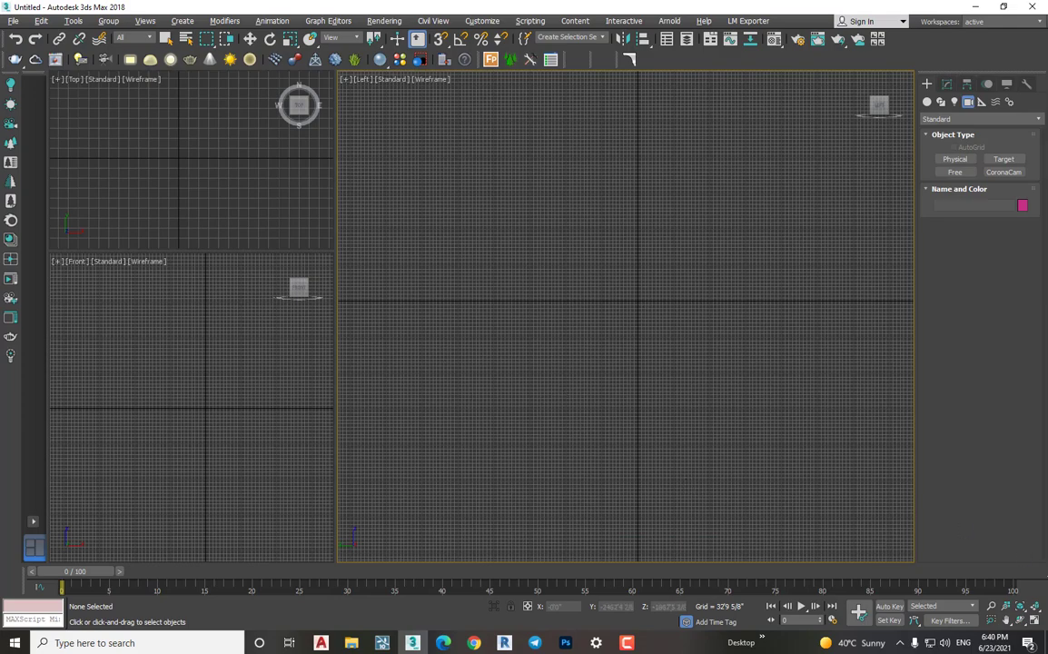
pyautogui.rightClick(1033, 620)
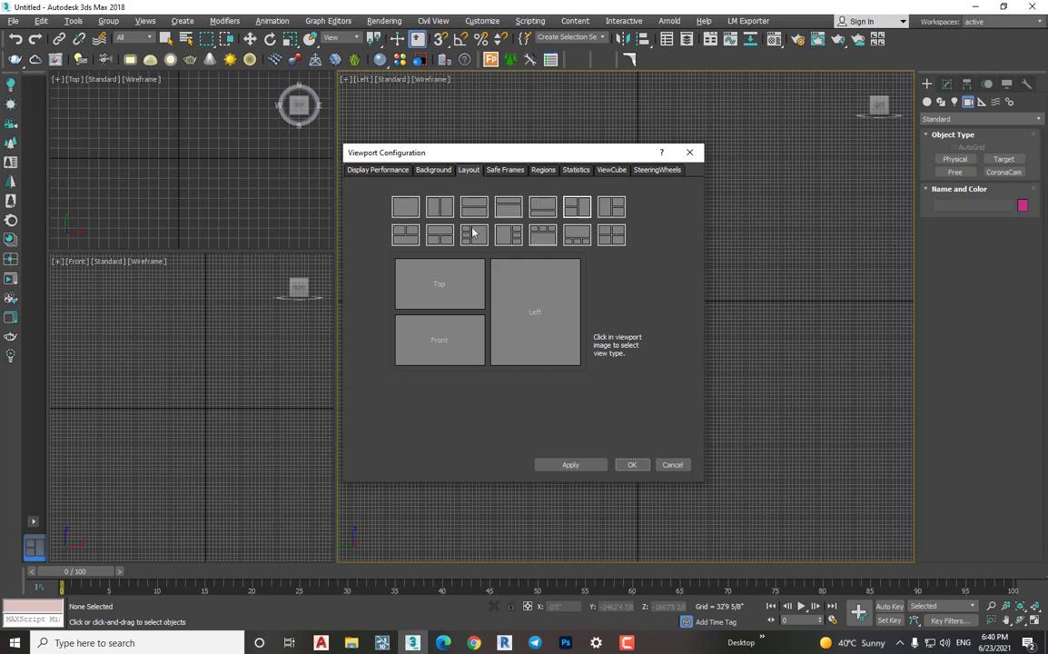
pyautogui.click(608, 234)
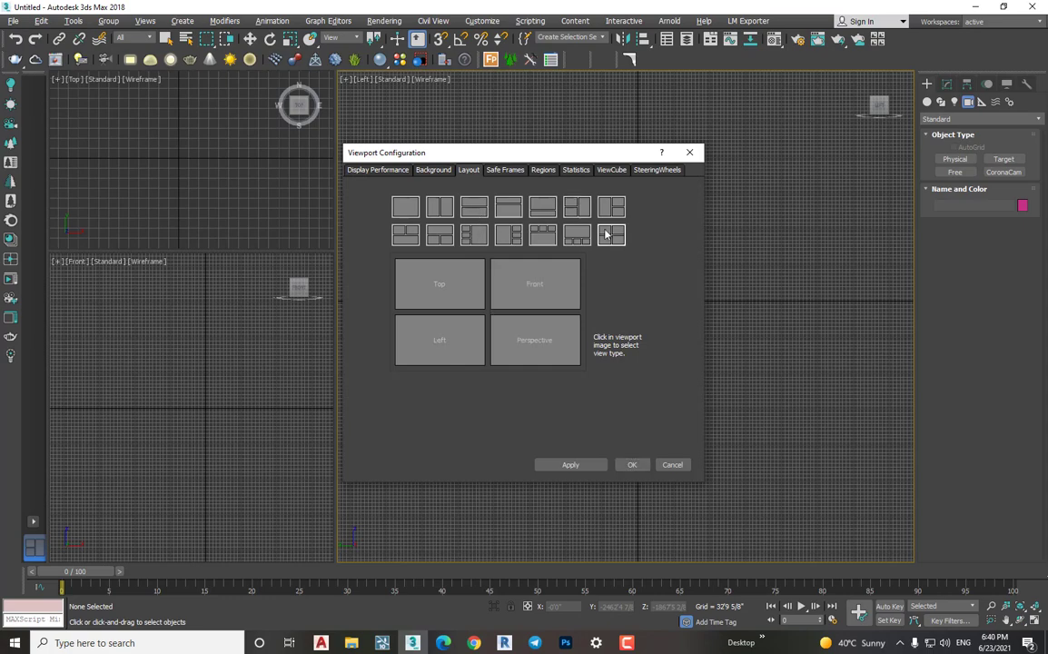
pyautogui.click(575, 467)
pyautogui.click(629, 466)
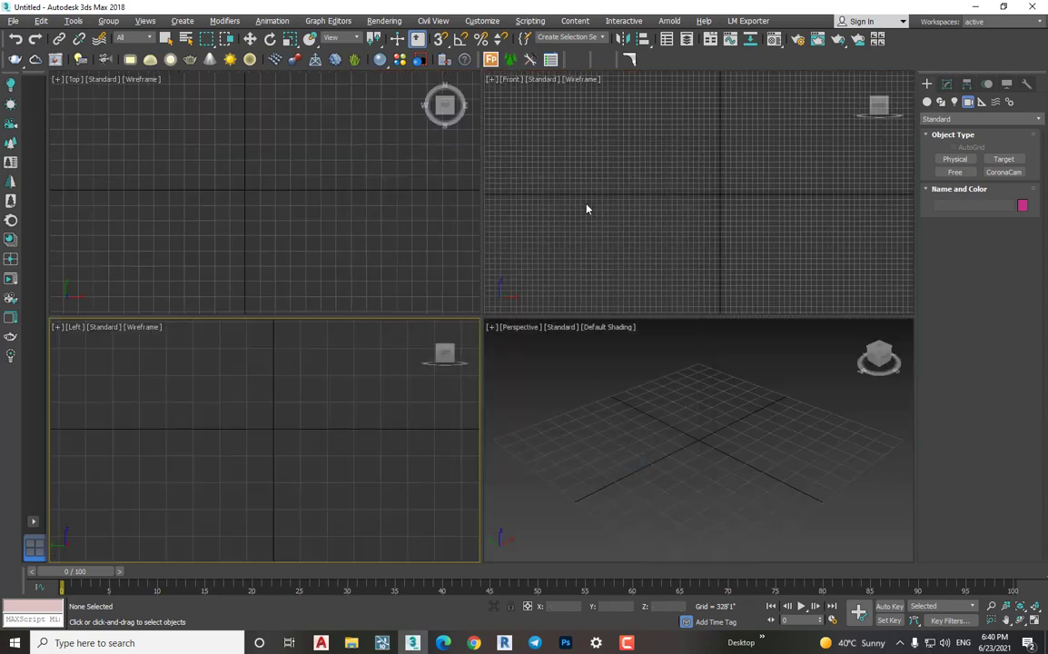
# - Activate the Top viewport, then make the Front viewport active
pyautogui.click(682, 442)
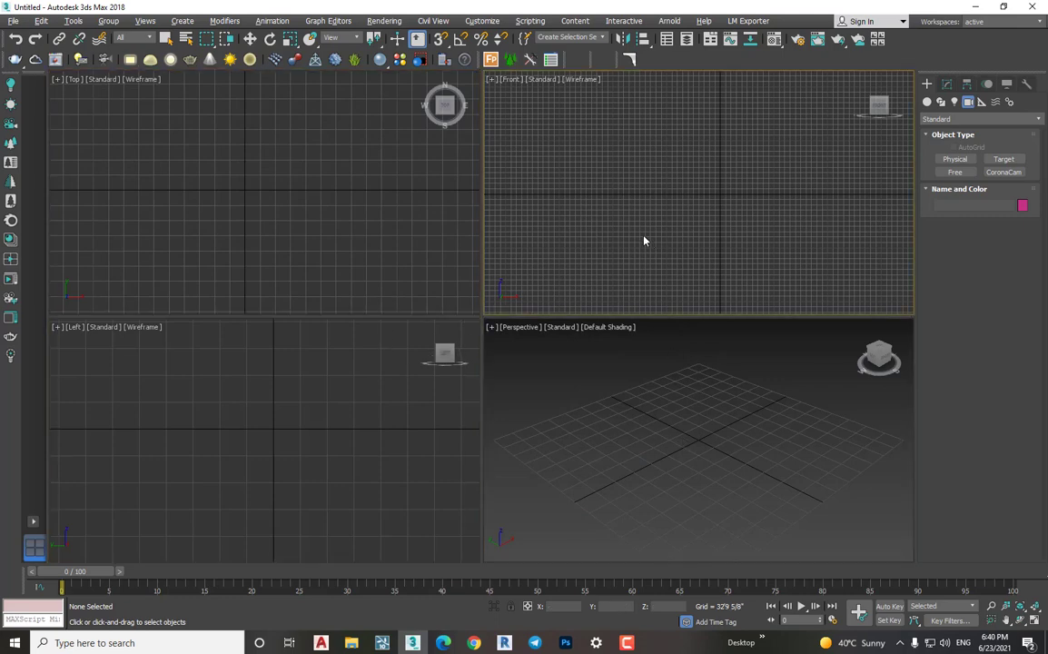
pyautogui.click(360, 239)
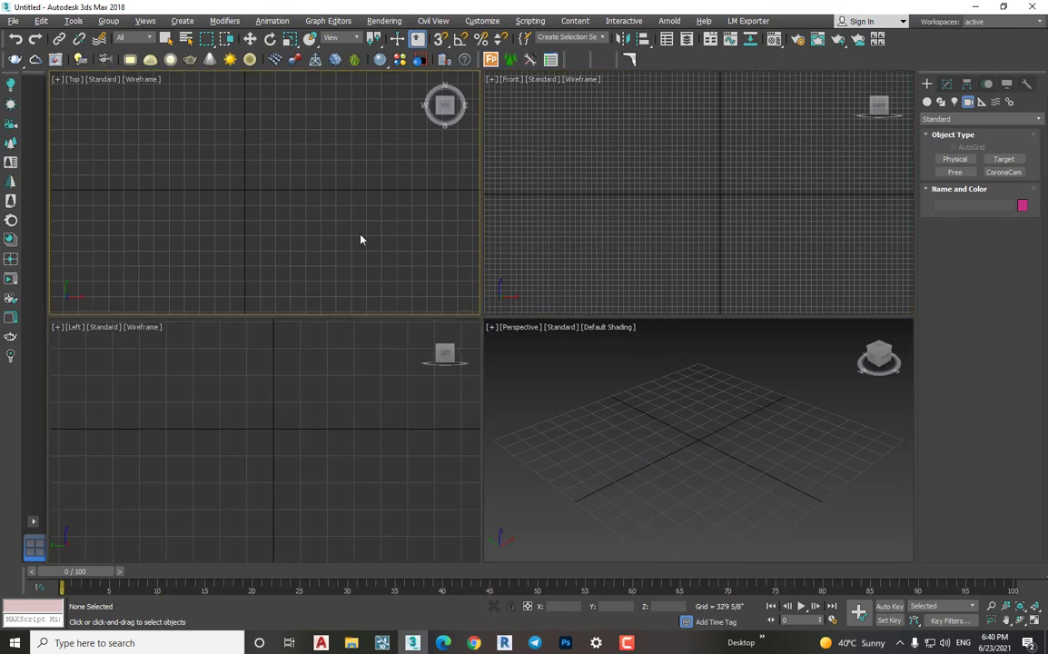
pyautogui.click(539, 218)
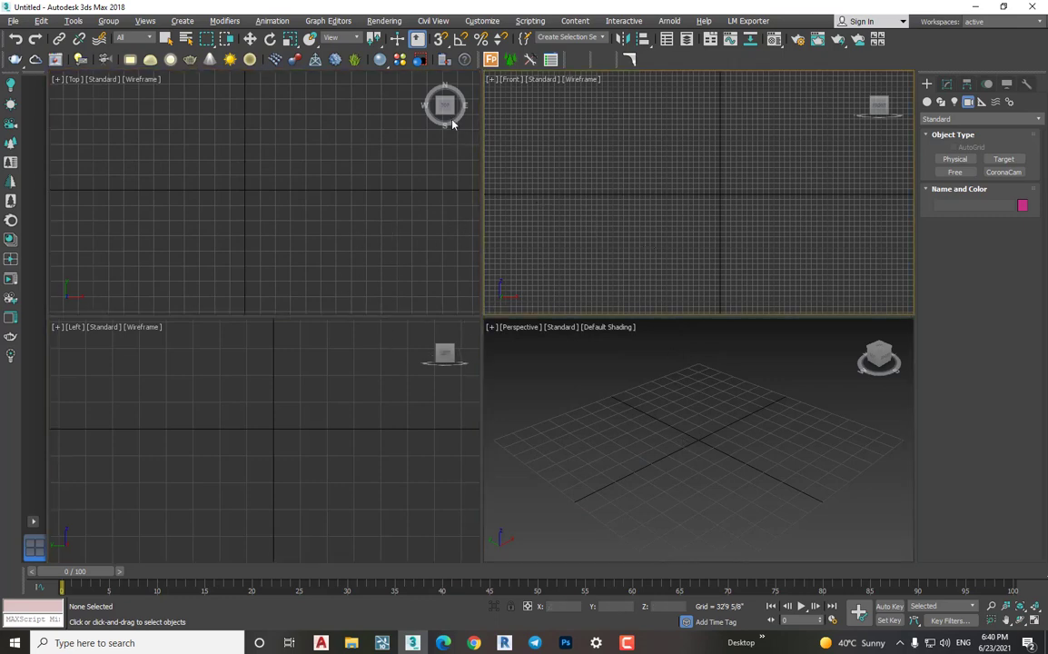
pyautogui.click(145, 21)
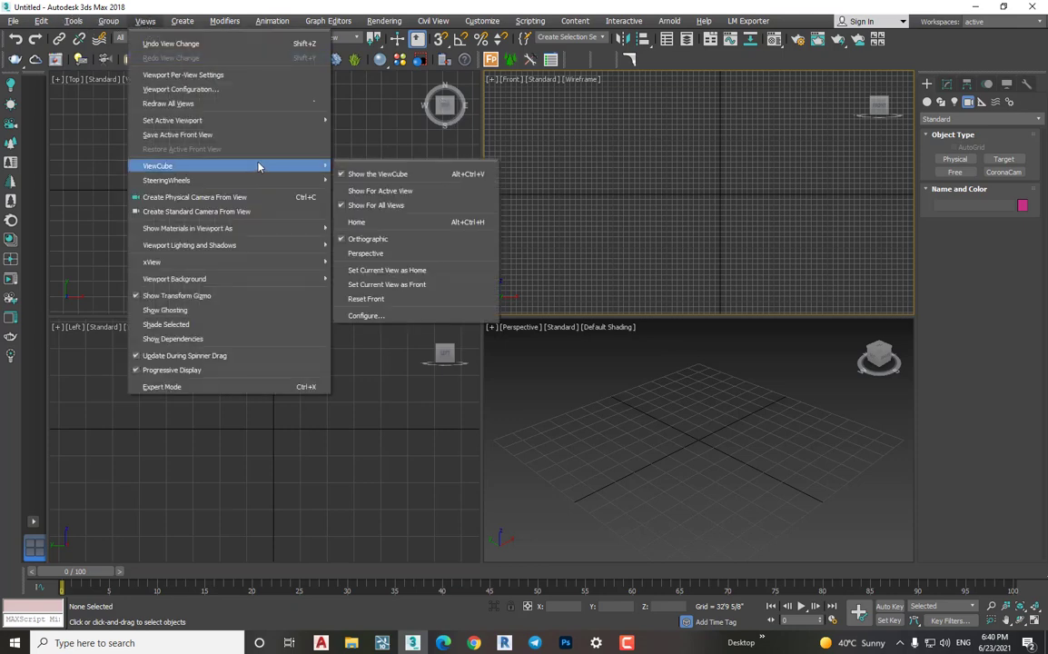
pyautogui.moveTo(227, 166)
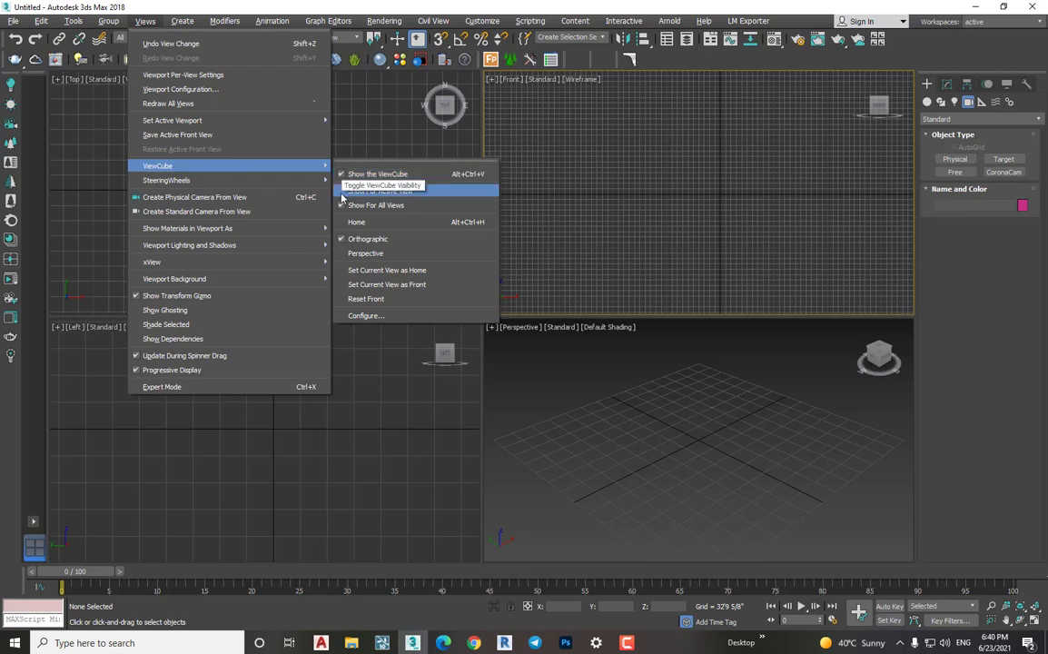
pyautogui.click(347, 175)
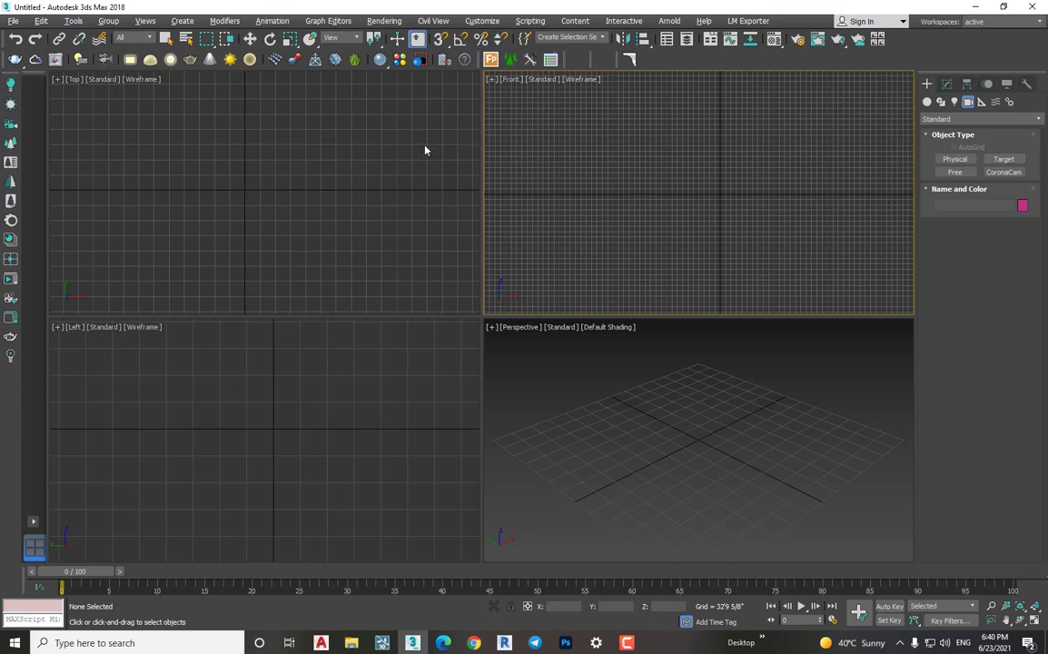
pyautogui.click(144, 20)
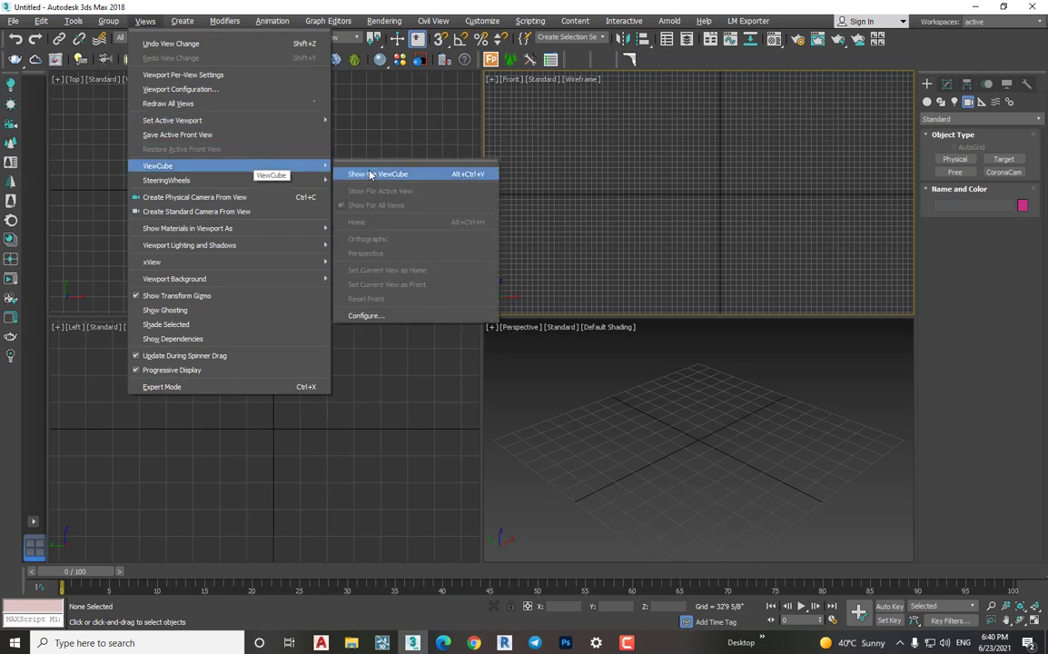
pyautogui.moveTo(157, 165)
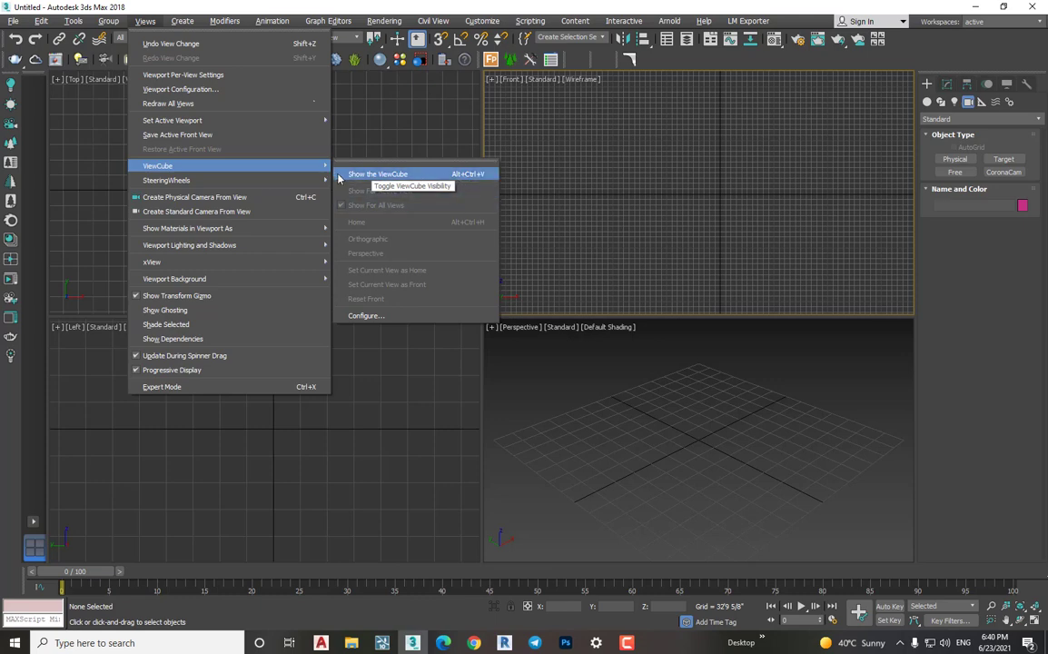
pyautogui.click(340, 174)
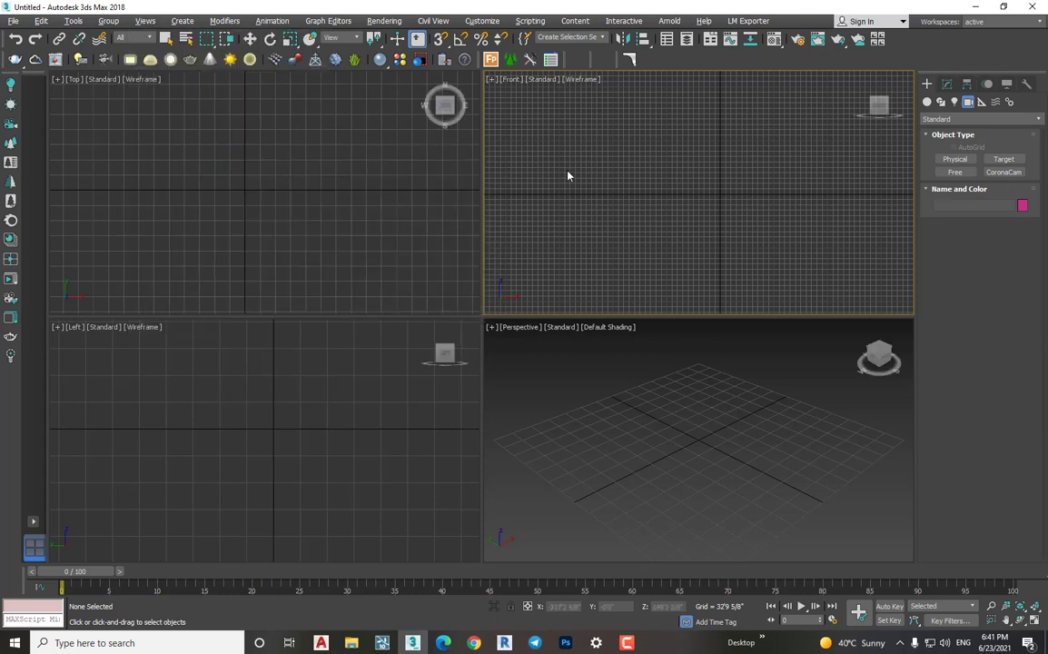
# - Toggle the ViewCube with Ctrl+Alt+V, then set Views > ViewCube to Show For Active View
pyautogui.hotkey('ctrl', 'alt', 'v')
pyautogui.hotkey('ctrl', 'alt', 'v')
pyautogui.hotkey('ctrl', 'alt', 'v')
pyautogui.hotkey('ctrl', 'alt', 'v')
pyautogui.click(374, 229)
pyautogui.click(557, 206)
pyautogui.click(593, 360)
pyautogui.click(647, 218)
pyautogui.click(144, 20)
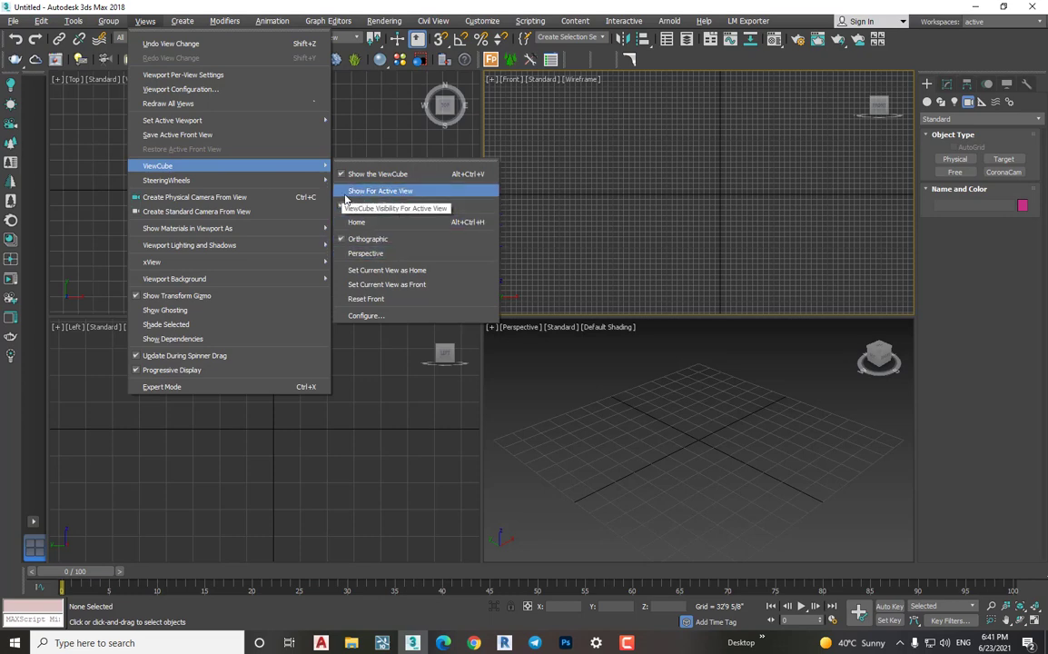
pyautogui.click(345, 194)
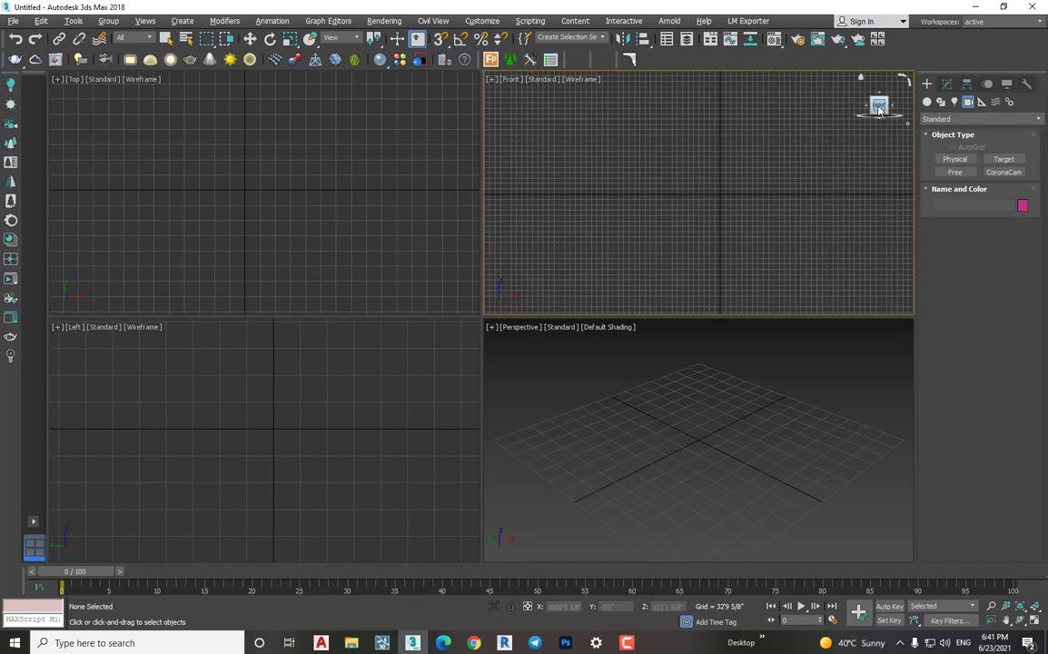
# - Activate the Perspective view, then orbit and zoom in closer on the ground grid
pyautogui.click(699, 377)
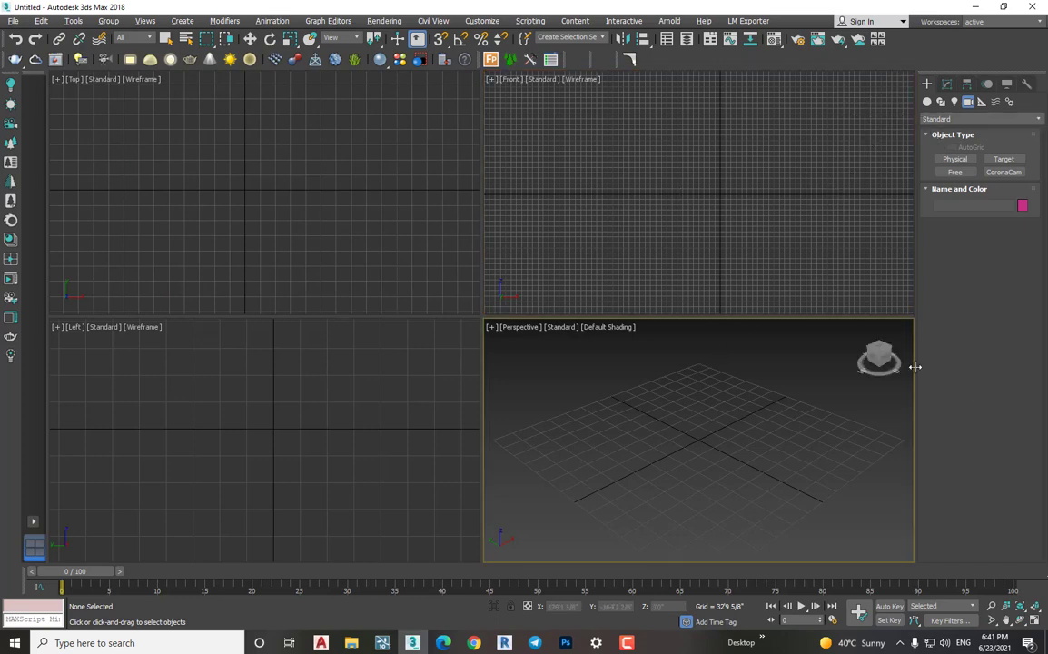
pyautogui.moveTo(872, 349); pyautogui.dragTo(881, 359)
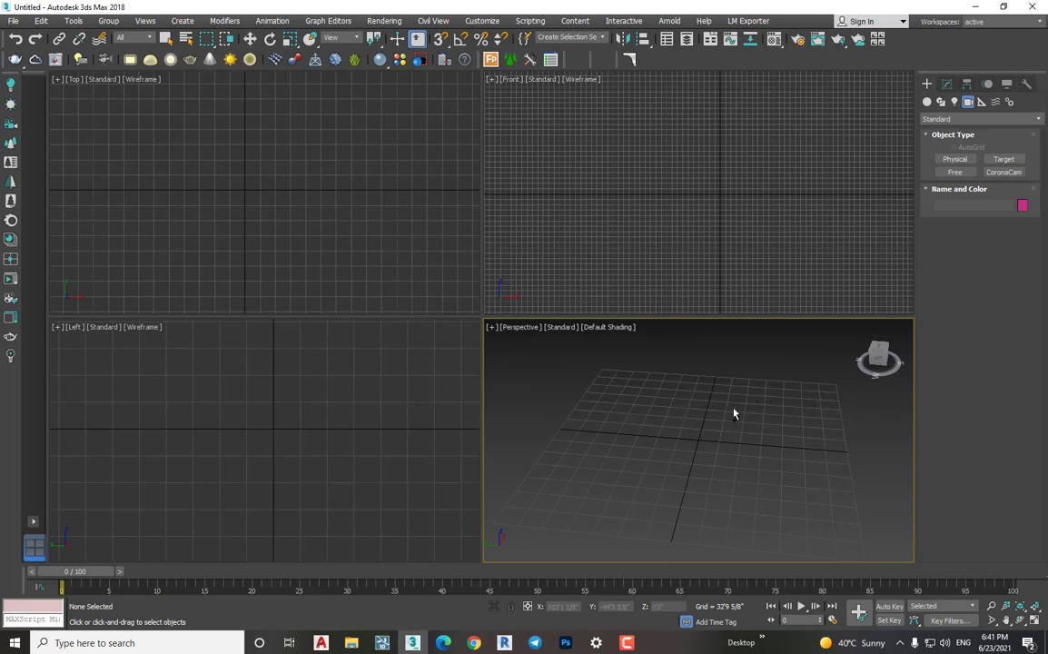
pyautogui.scroll(2, 711, 430)
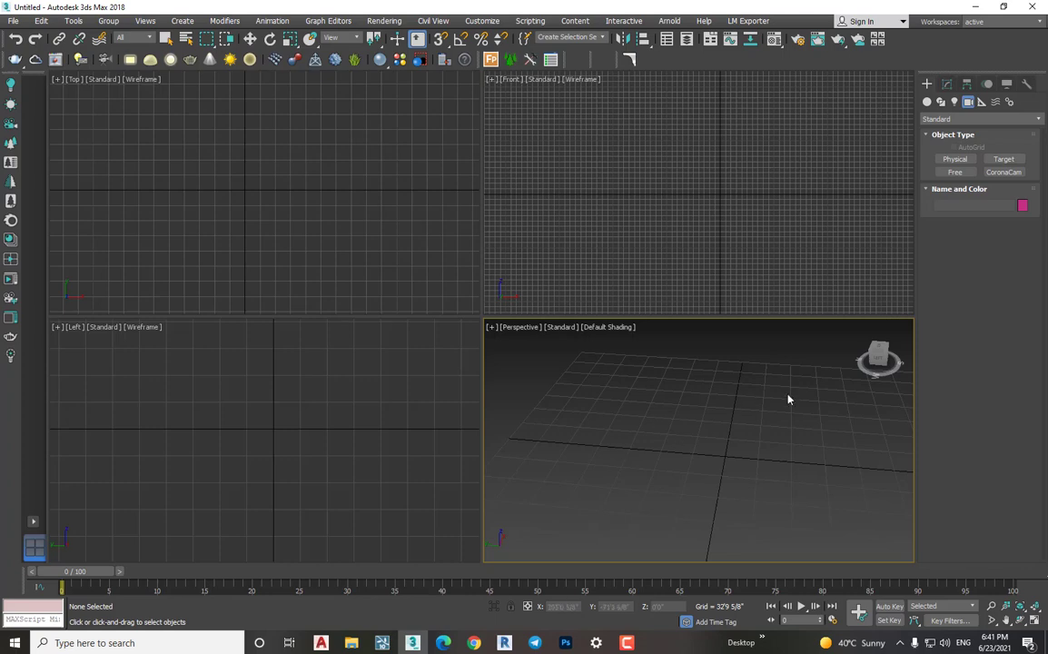
pyautogui.scroll(2, 789, 399)
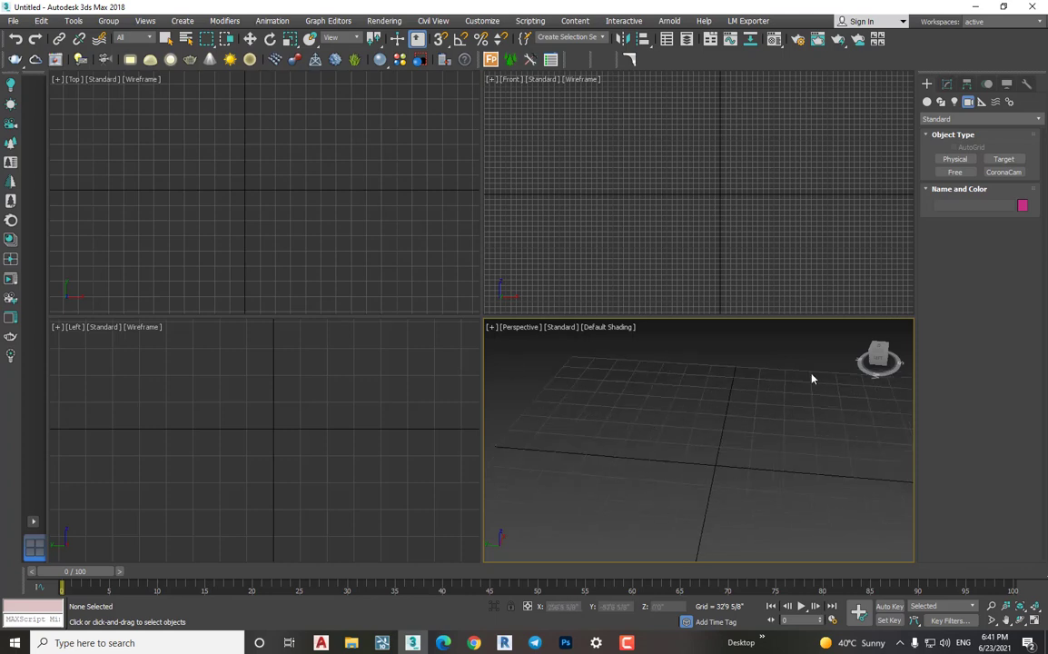
pyautogui.moveTo(877, 358)
pyautogui.mouseDown()
pyautogui.moveTo(853, 363)
pyautogui.moveTo(894, 350)
pyautogui.mouseUp()
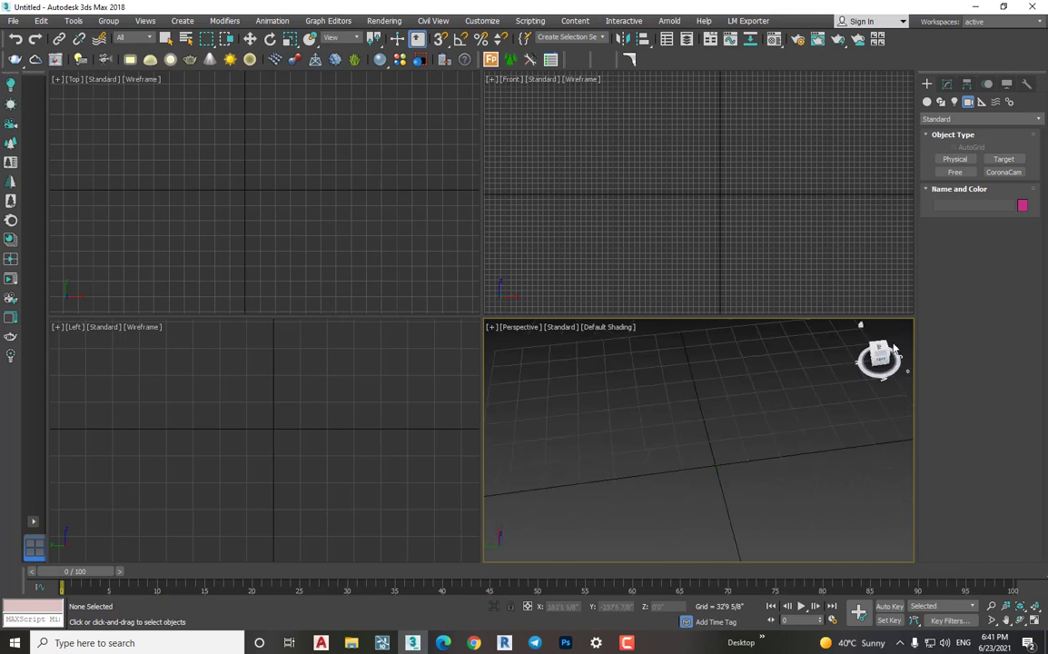
pyautogui.moveTo(803, 325)
pyautogui.keyDown('alt'); pyautogui.mouseDown(button='middle')
pyautogui.moveTo(717, 309)
pyautogui.moveTo(726, 310)
pyautogui.mouseUp(button='middle'); pyautogui.keyUp('alt')
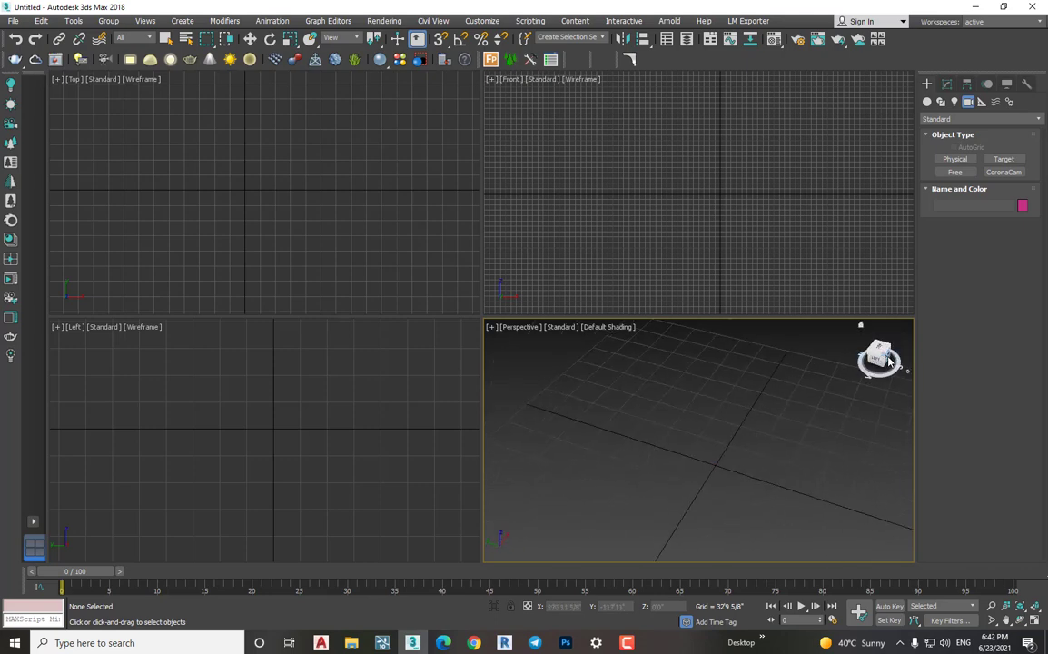
# - Snap to ViewCube front and corner views, then drag the ViewCube down to a lower angle
pyautogui.click(889, 360)
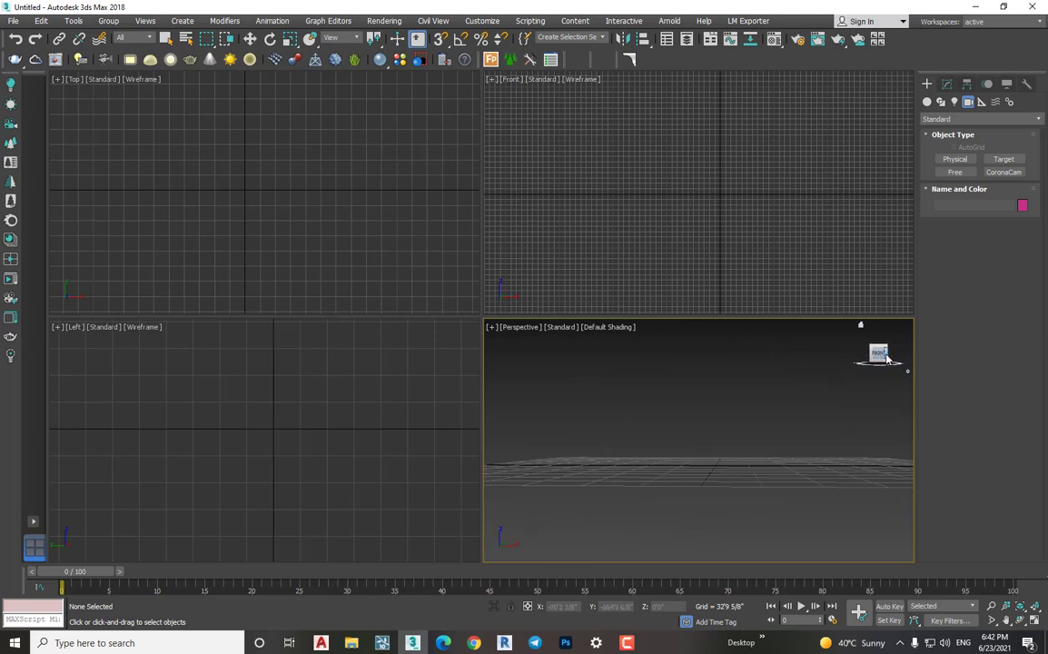
pyautogui.click(882, 363)
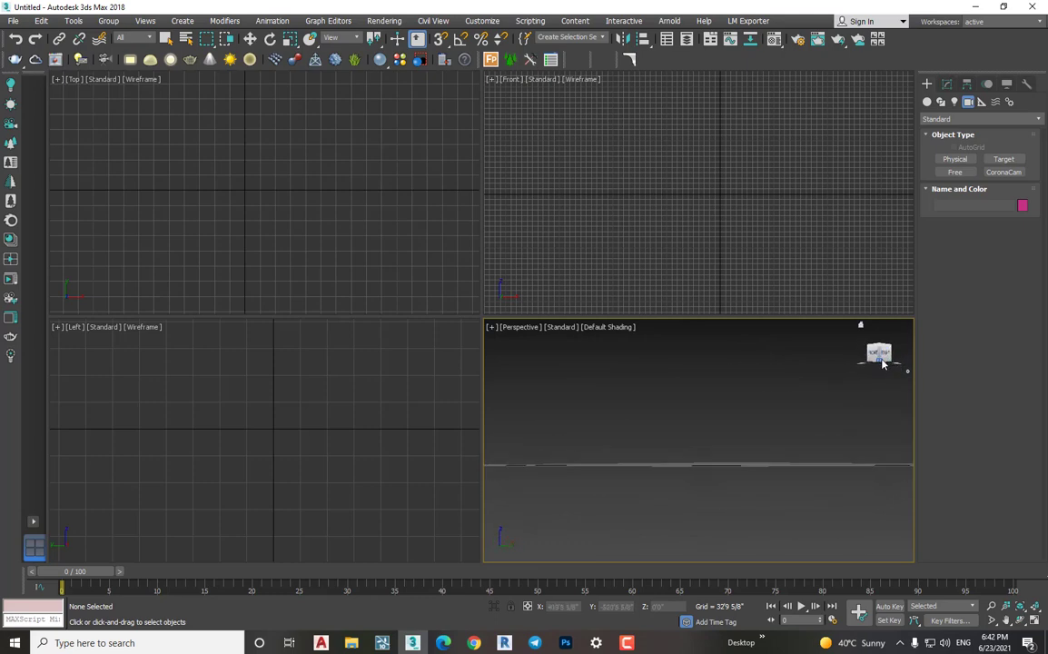
pyautogui.click(879, 348)
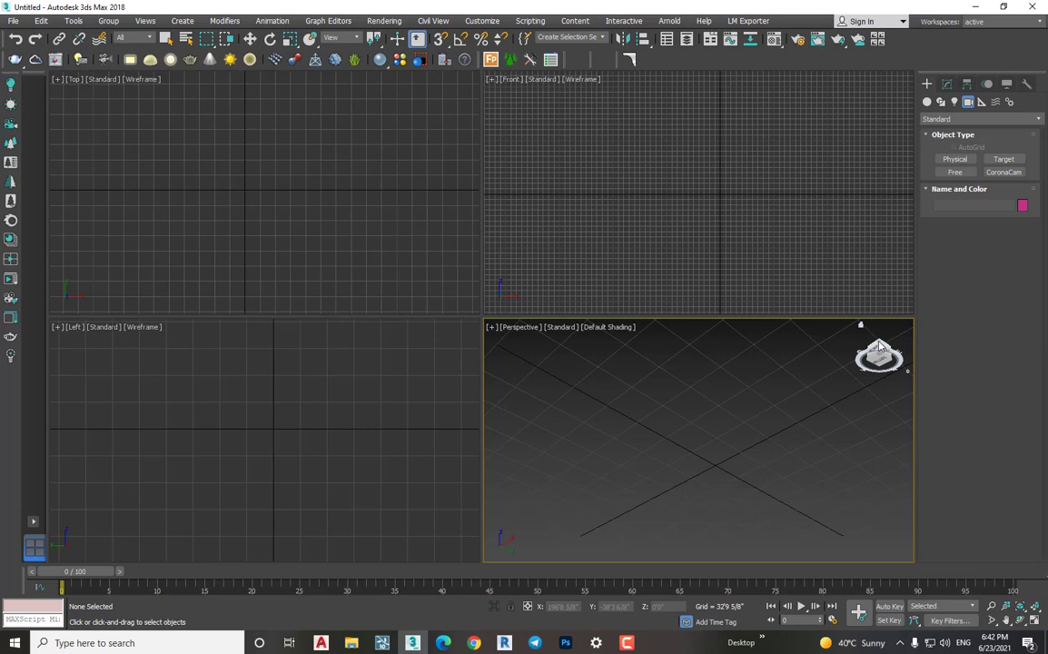
pyautogui.moveTo(878, 345); pyautogui.dragTo(827, 387)
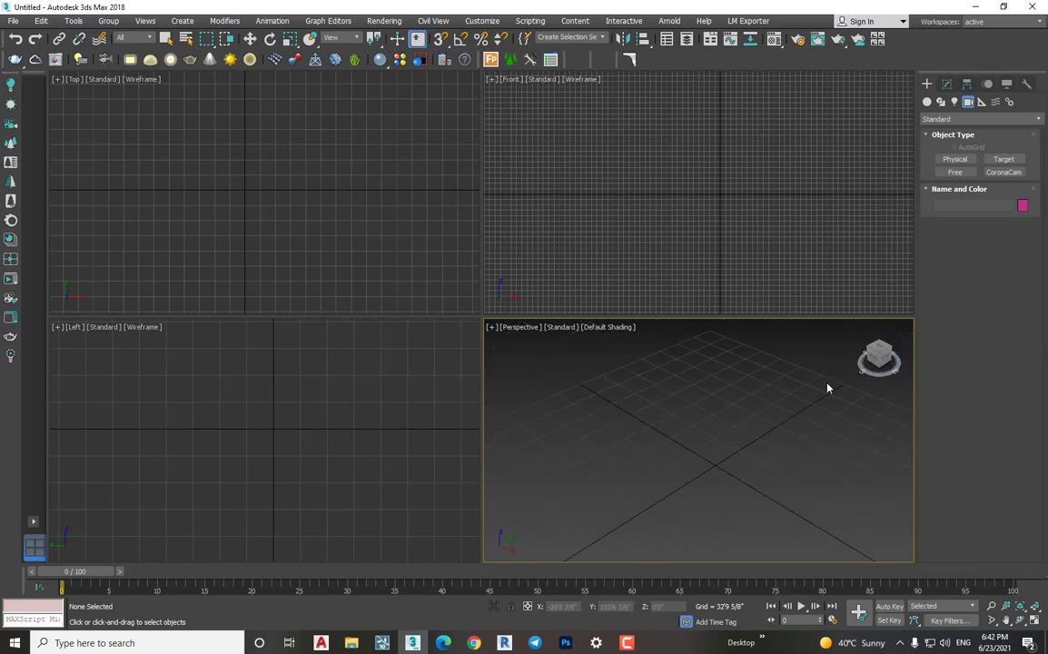
pyautogui.click(535, 260)
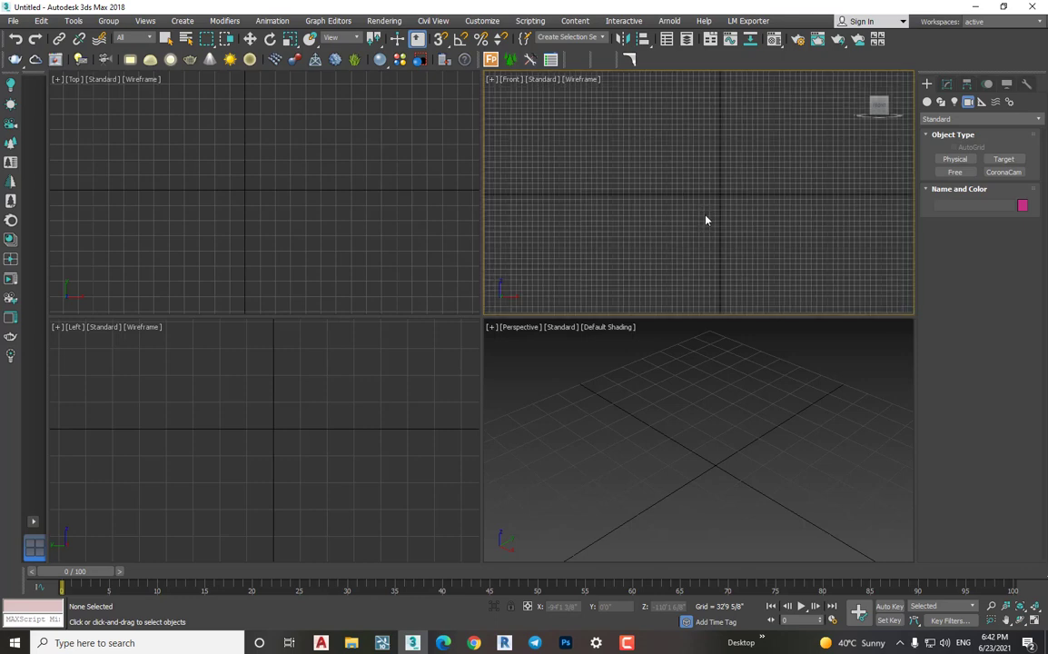
# - Zoom out in the Front view, then drag the vertical divider left to widen Front and Perspective
pyautogui.scroll(-1, 342, 393)
pyautogui.scroll(-1, 354, 395)
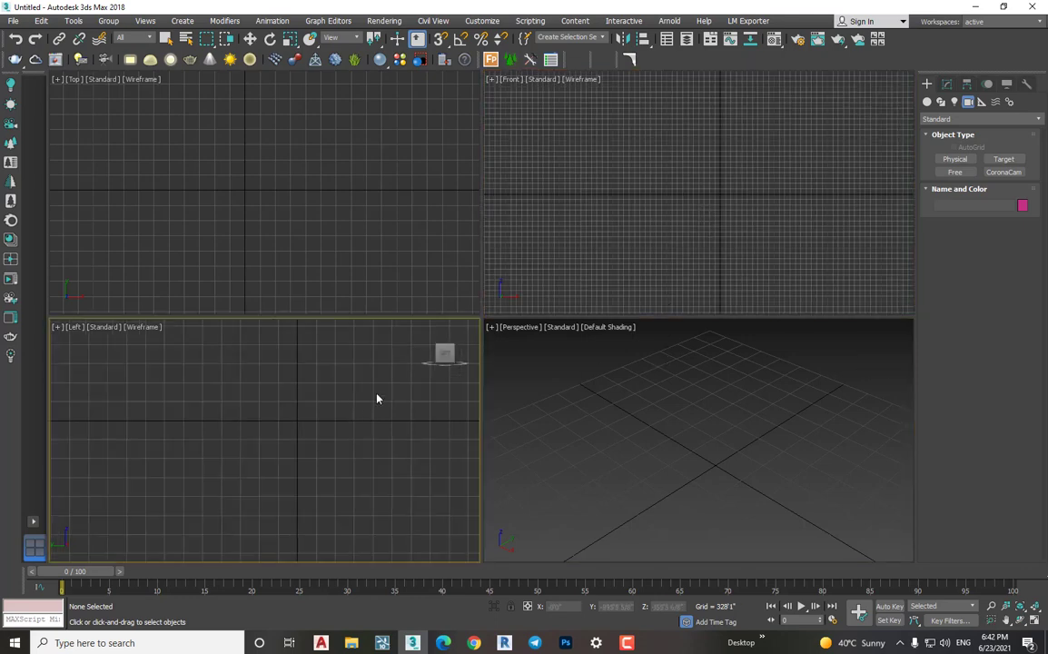
pyautogui.click(730, 257)
pyautogui.scroll(-2, 343, 241)
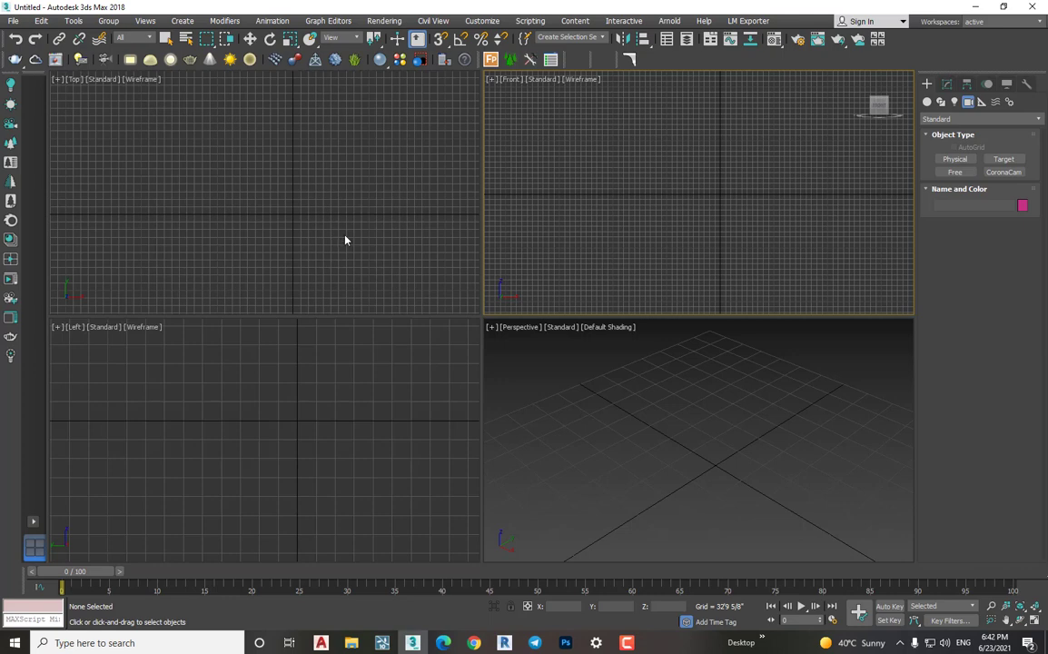
pyautogui.scroll(-2, 275, 179)
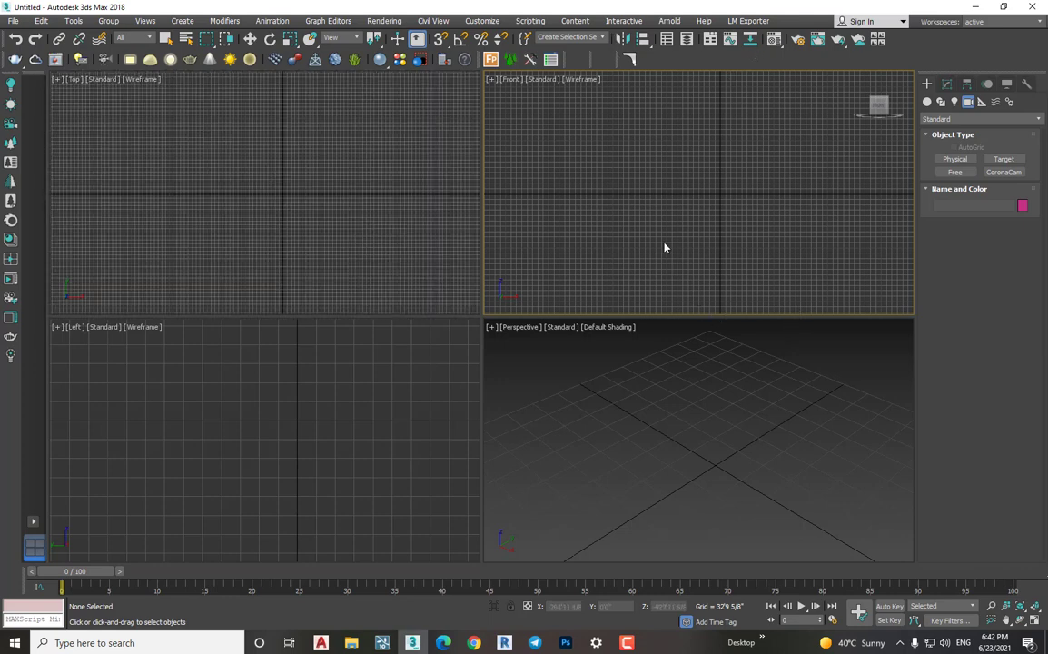
pyautogui.click(444, 293)
pyautogui.click(434, 386)
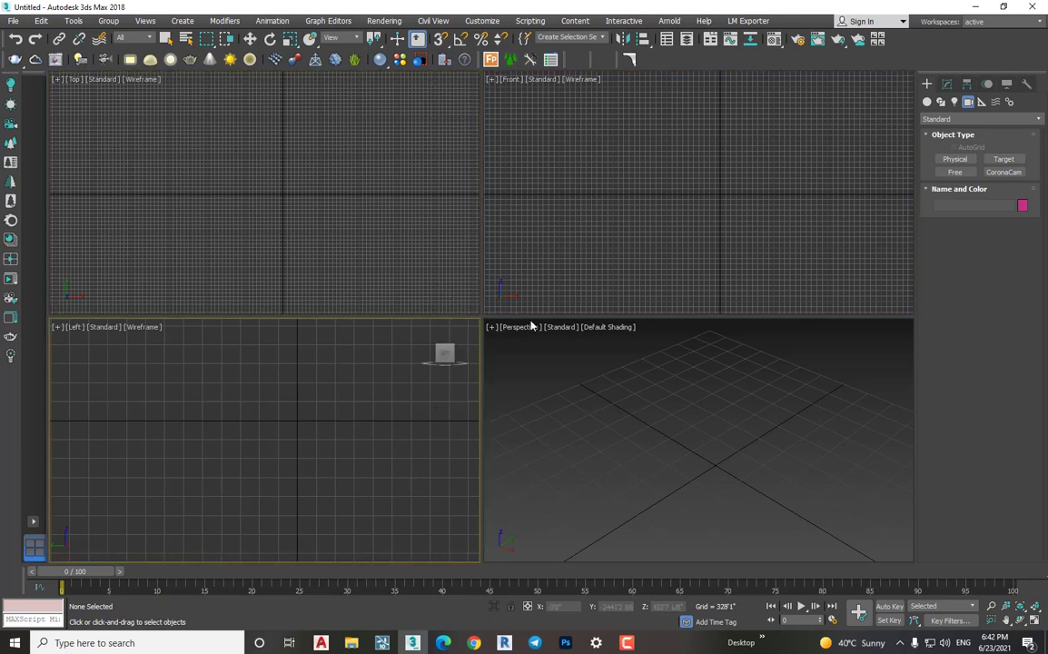
pyautogui.click(517, 281)
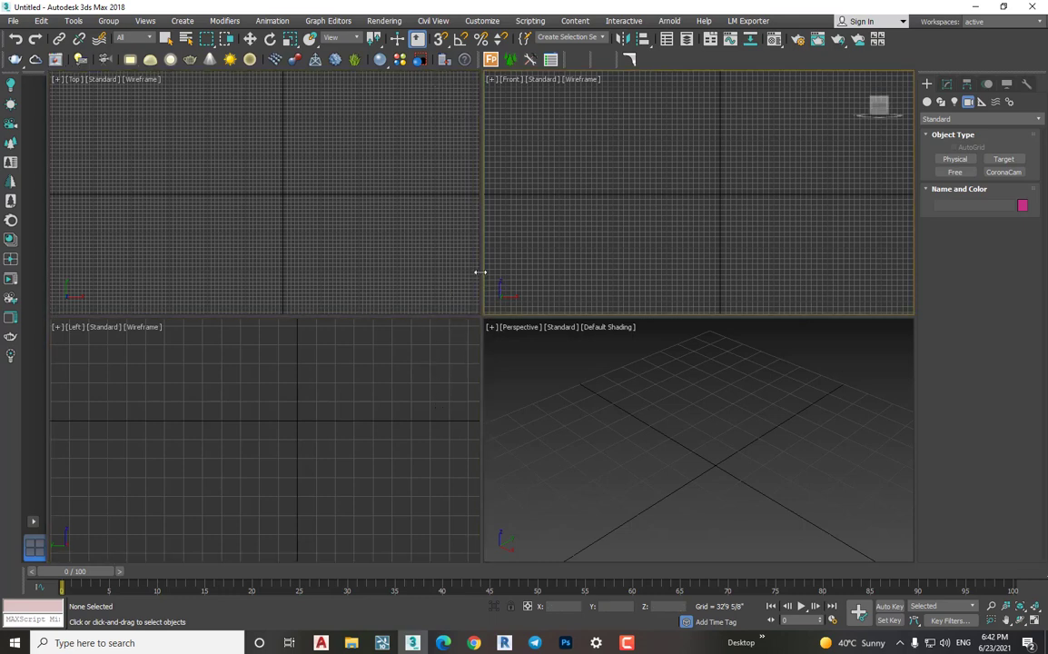
pyautogui.moveTo(478, 272); pyautogui.dragTo(403, 308)
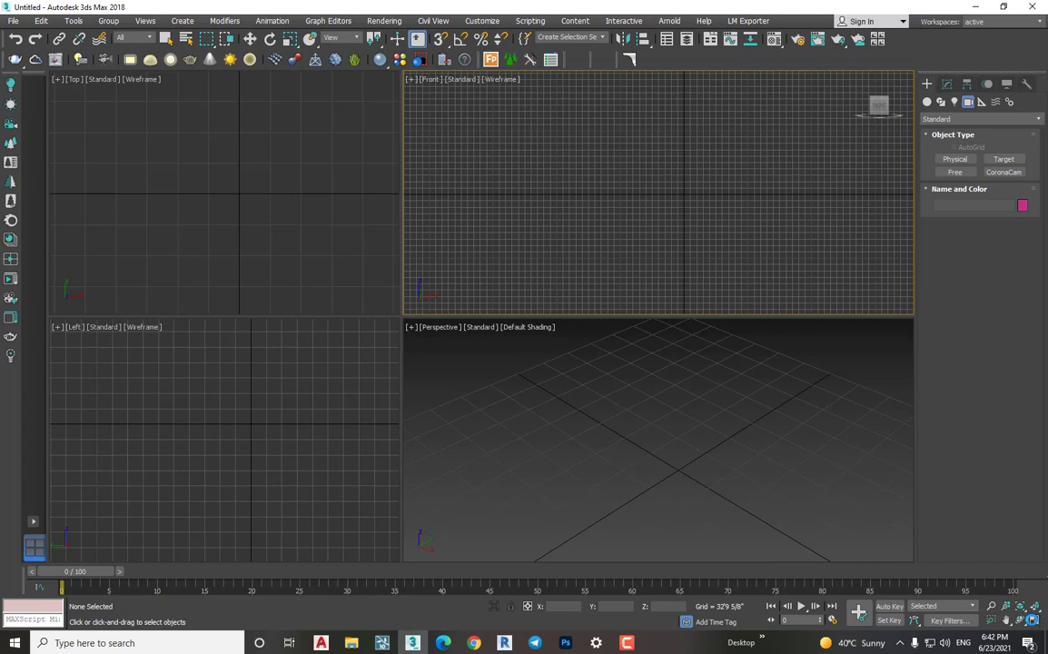
# - Preview several layouts, then apply Top and Front stacked beside one large Left view
pyautogui.rightClick(931, 560)
pyautogui.click(439, 208)
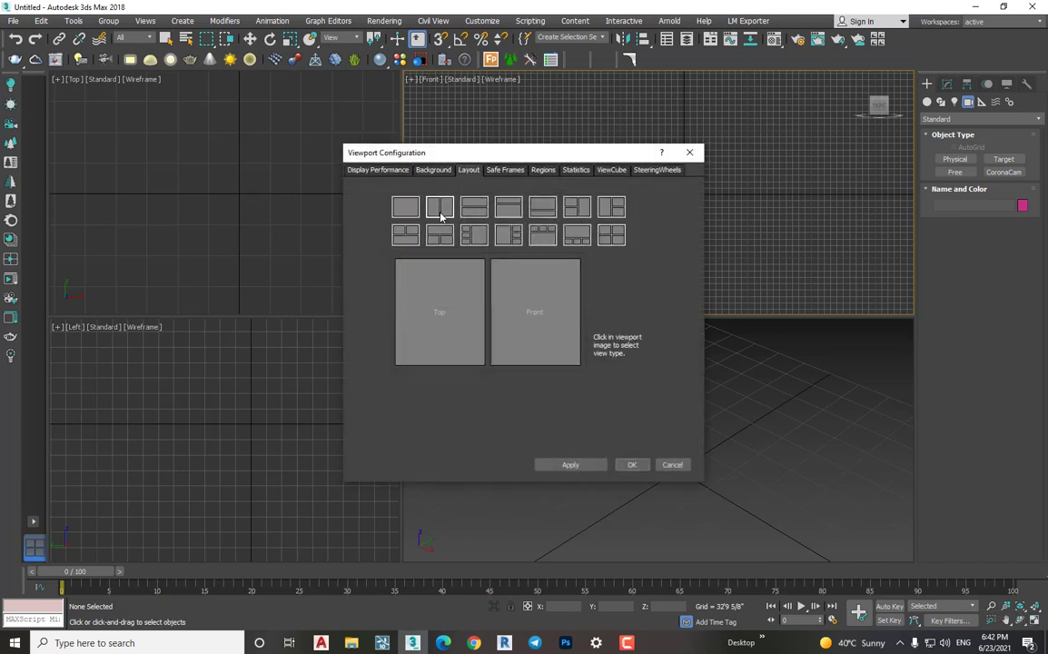
pyautogui.click(406, 208)
pyautogui.click(440, 208)
pyautogui.click(464, 207)
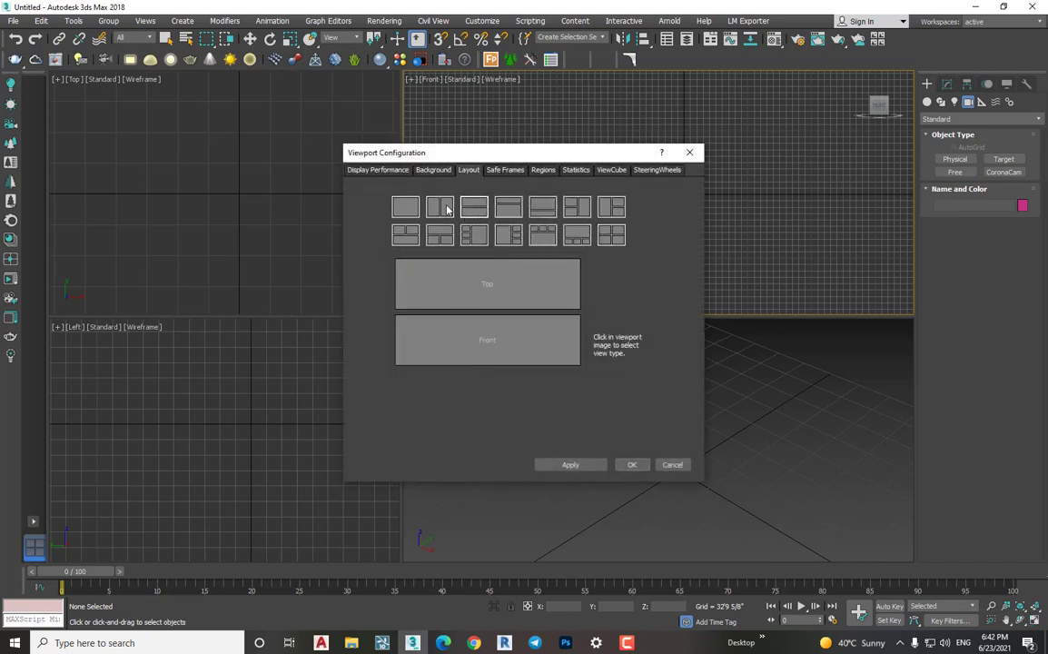
pyautogui.click(439, 205)
pyautogui.click(576, 208)
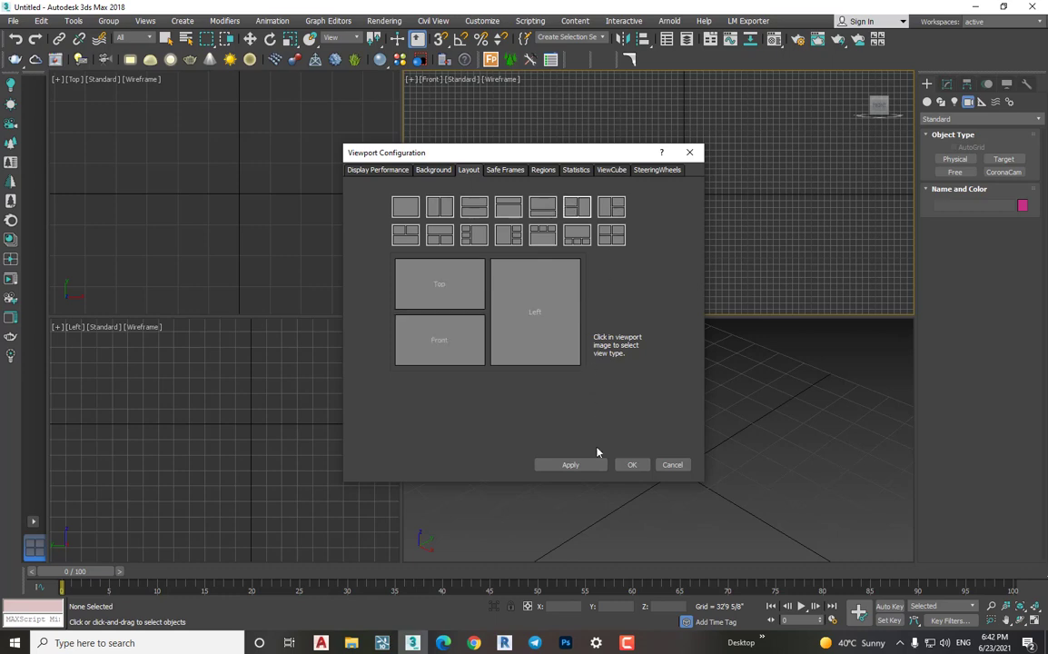
pyautogui.click(571, 464)
# - Switch the active viewport between Top and Left several times, ending with Top active
pyautogui.click(349, 193)
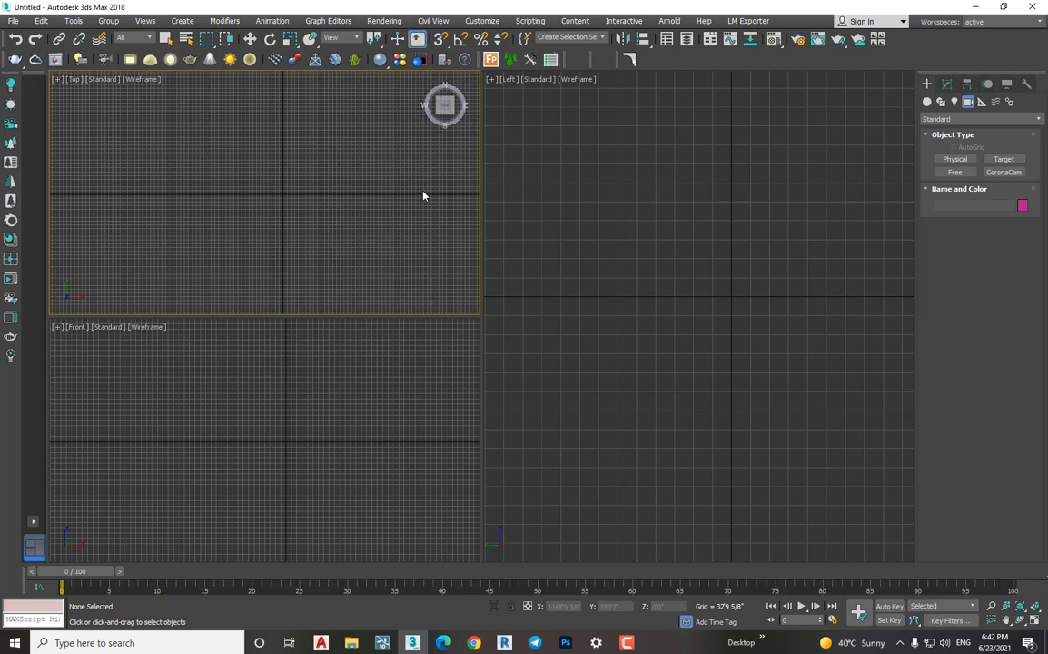
pyautogui.click(577, 263)
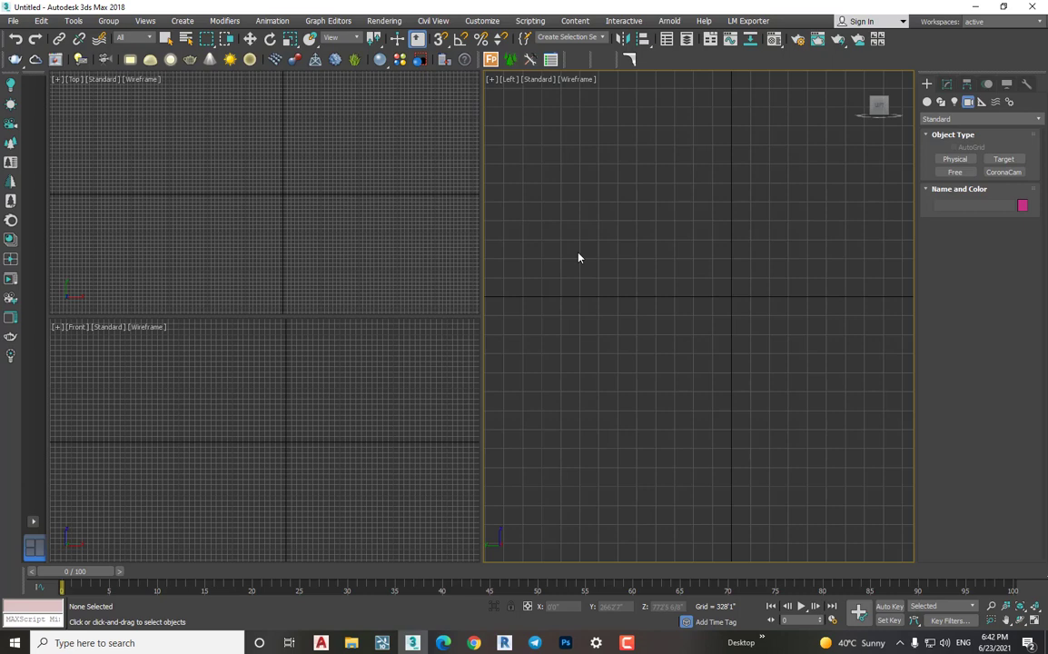
pyautogui.click(434, 235)
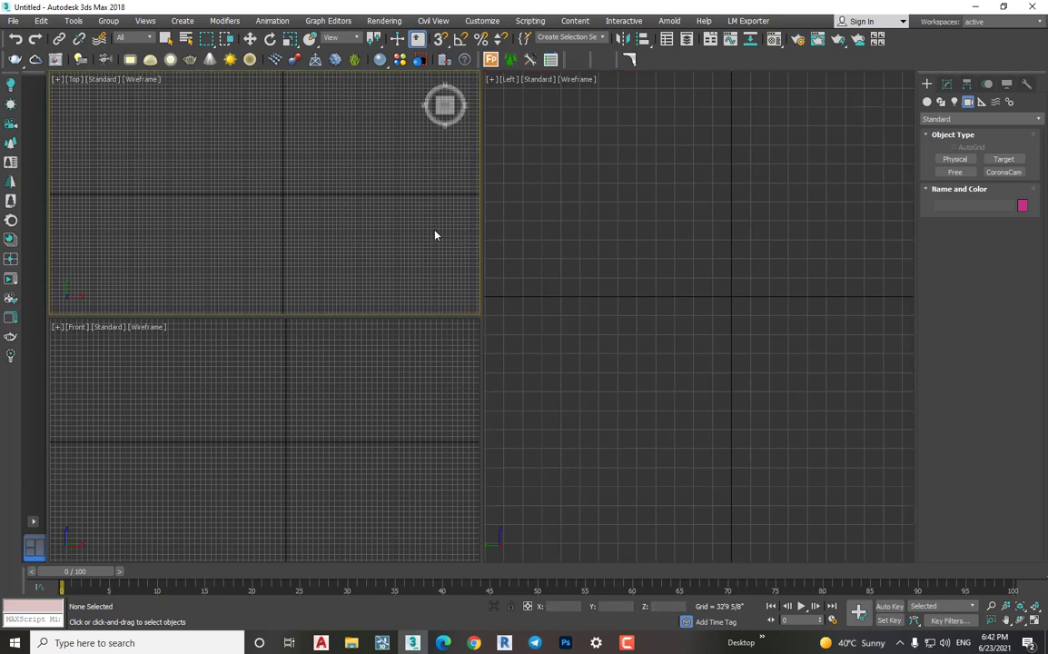
pyautogui.click(537, 227)
pyautogui.click(444, 285)
pyautogui.click(428, 327)
pyautogui.click(494, 273)
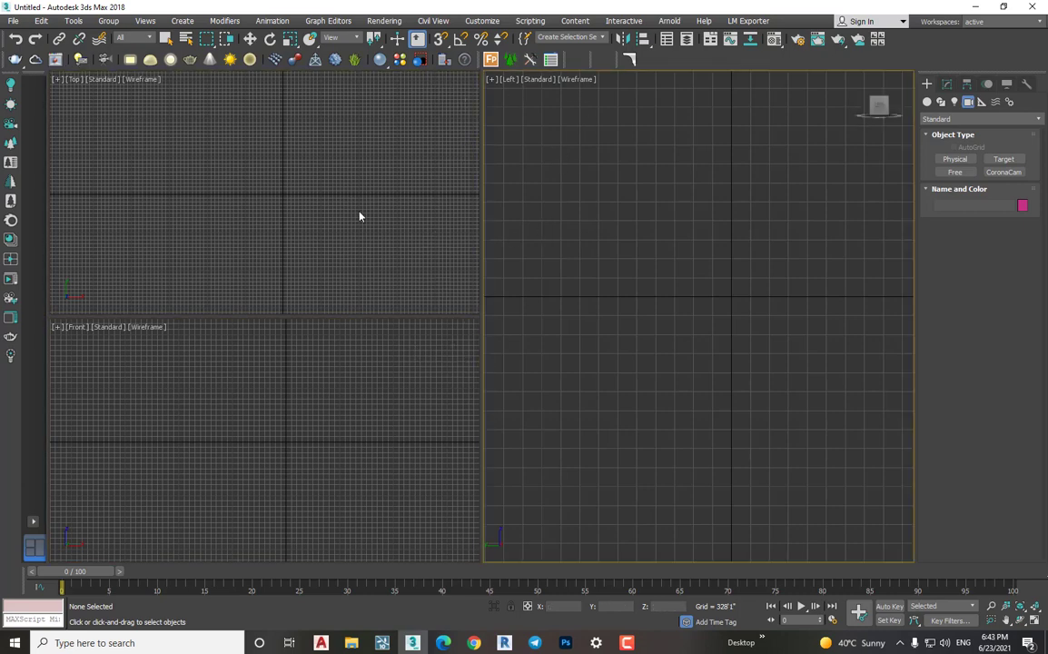
pyautogui.click(359, 216)
pyautogui.click(482, 21)
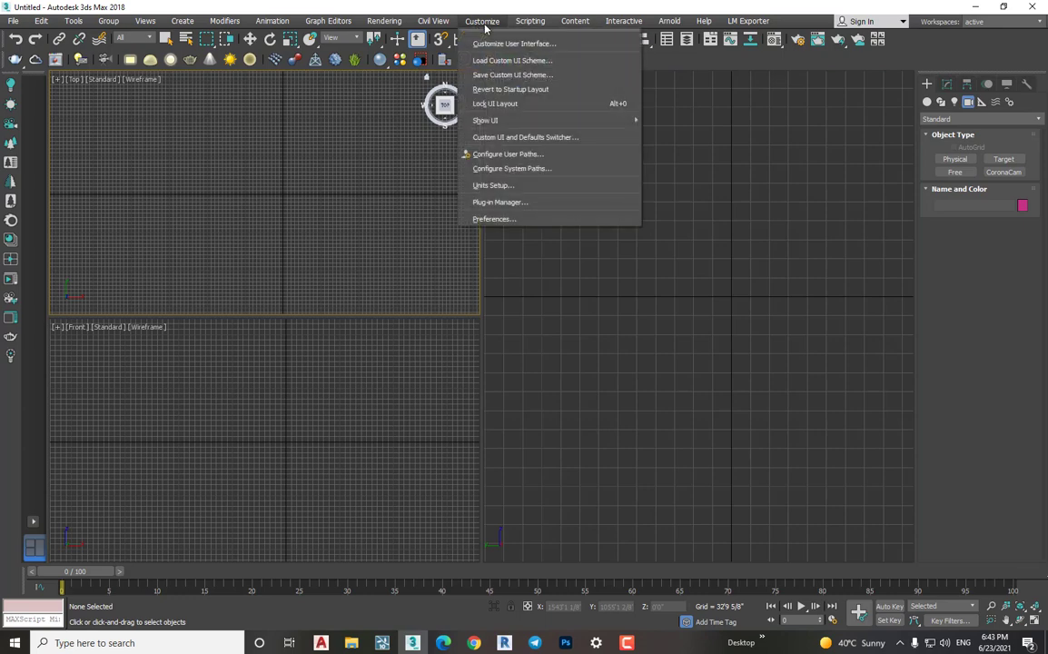
# - In Units Setup, confirm the system unit scale stays at Meters
pyautogui.click(521, 186)
pyautogui.moveTo(519, 194); pyautogui.dragTo(558, 183)
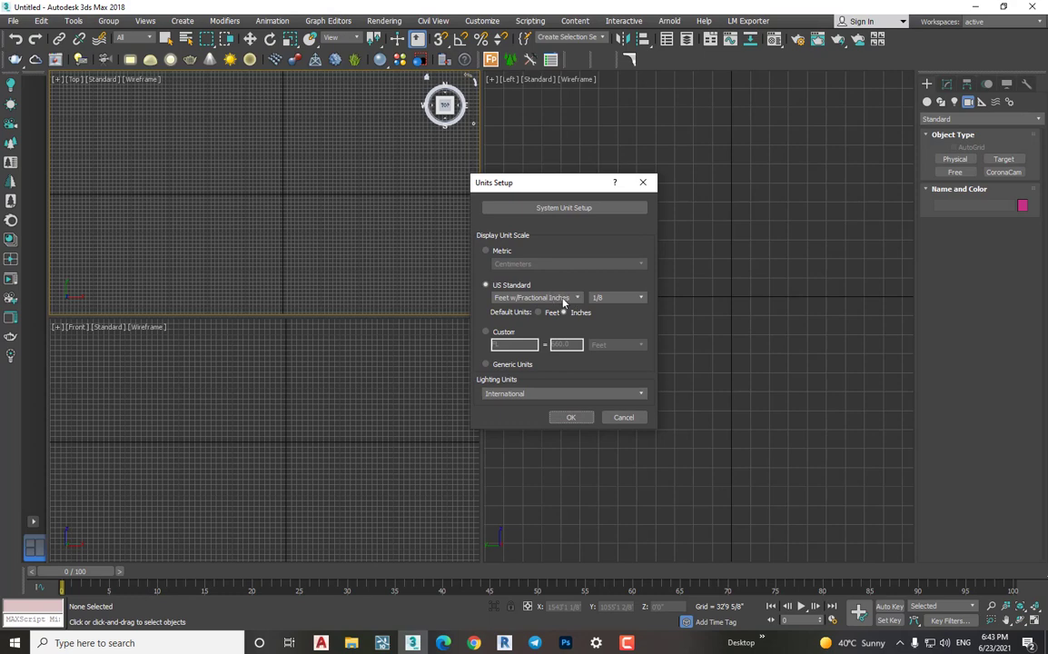
pyautogui.click(541, 209)
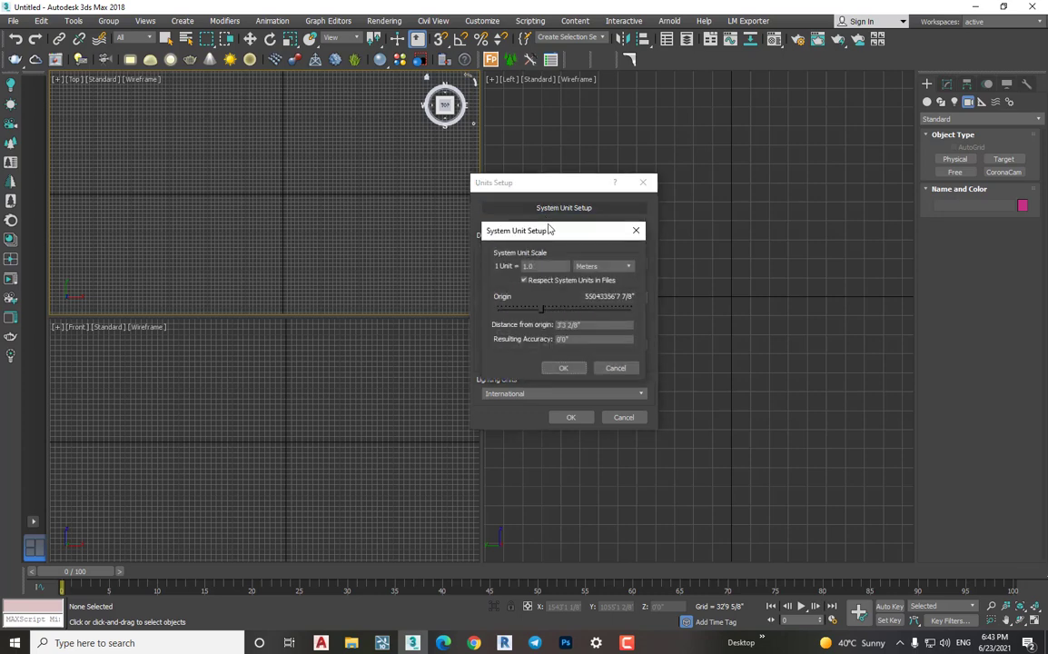
pyautogui.click(594, 269)
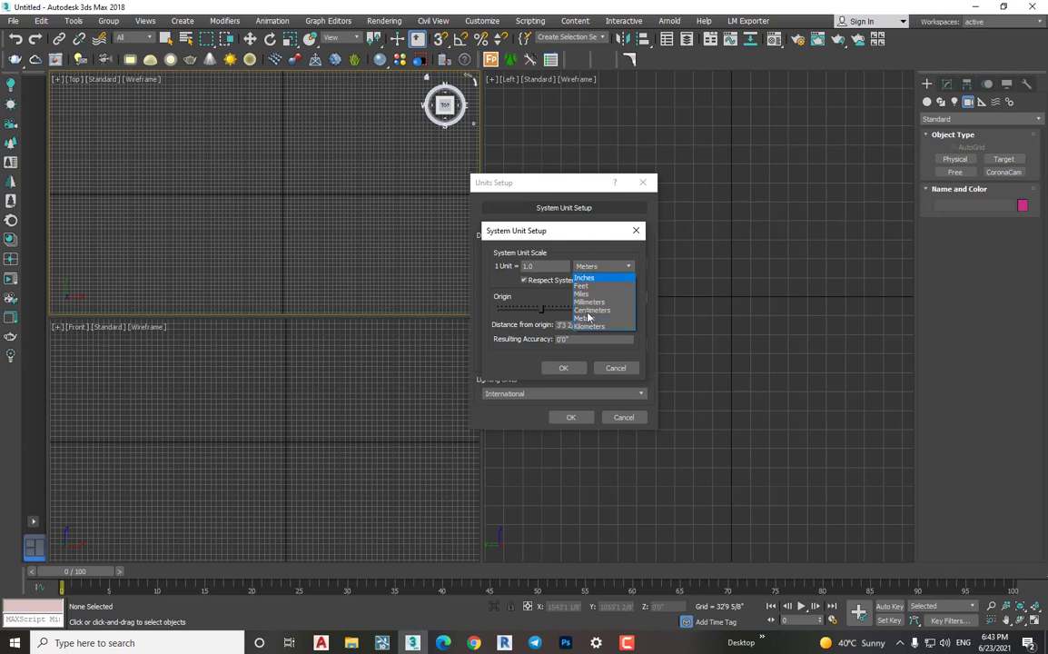
pyautogui.click(564, 368)
pyautogui.click(564, 368)
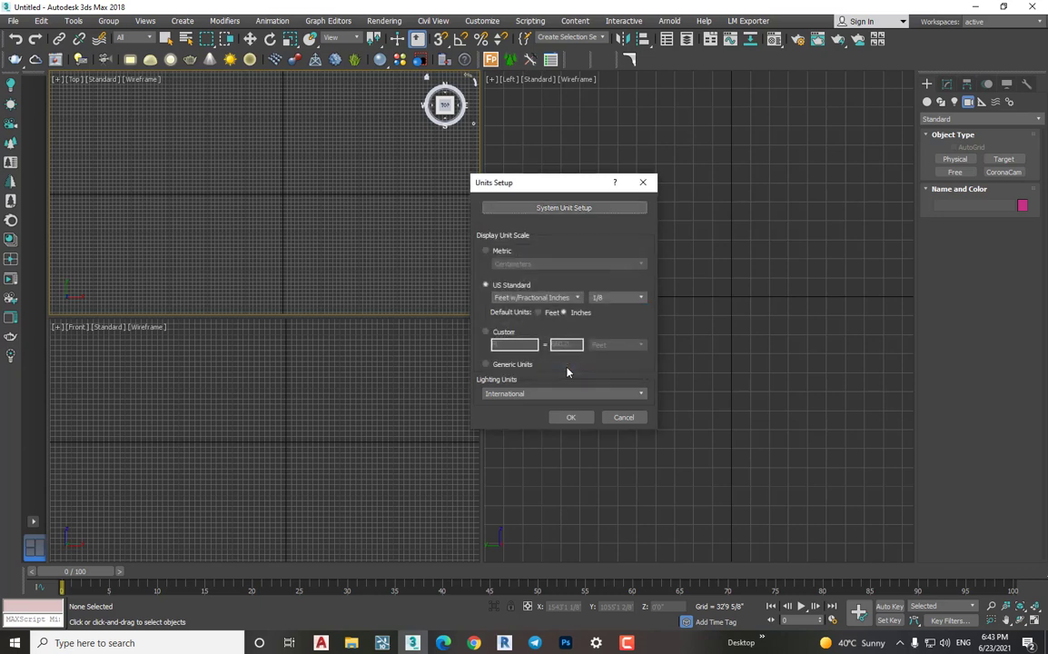
# - Keep US Standard Feet w/Fractional Inches display, make Inches the default unit, and confirm
pyautogui.click(540, 298)
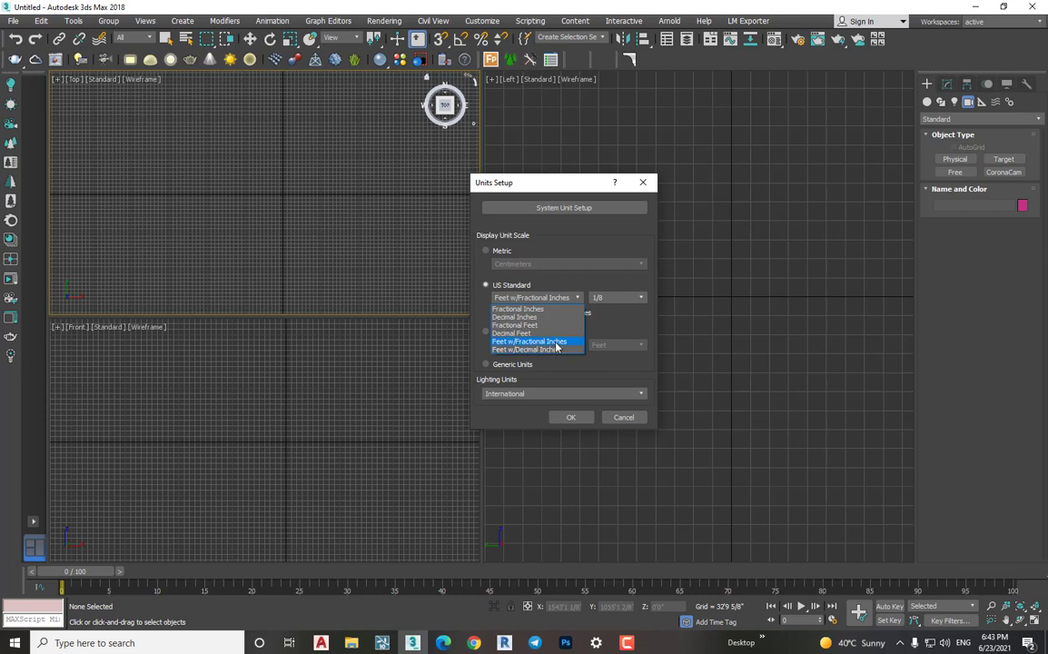
pyautogui.click(612, 325)
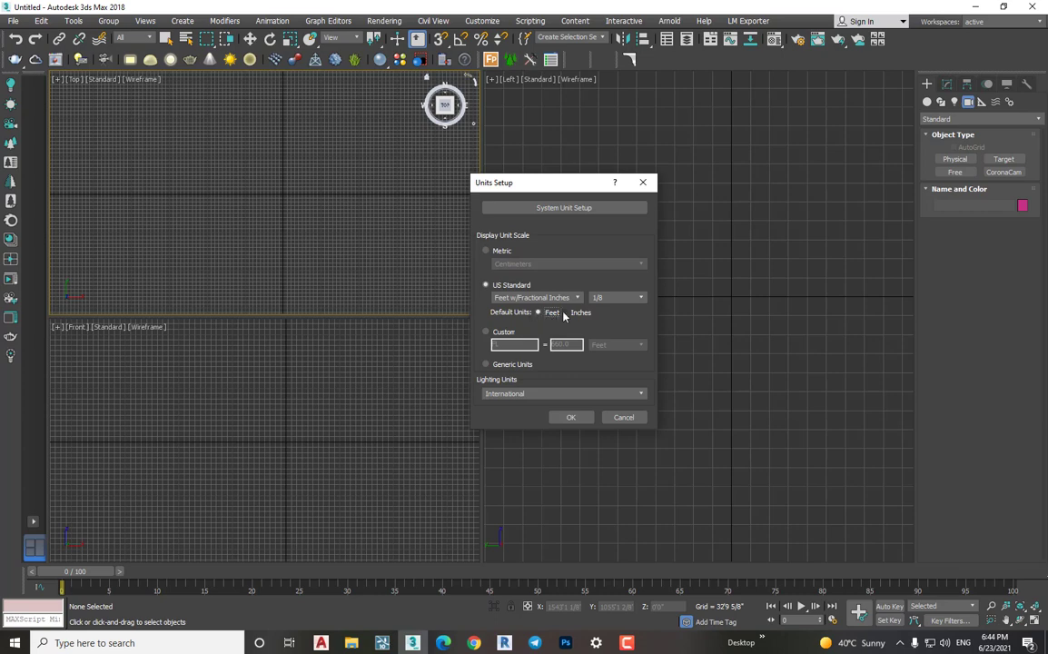
pyautogui.click(564, 312)
pyautogui.click(571, 418)
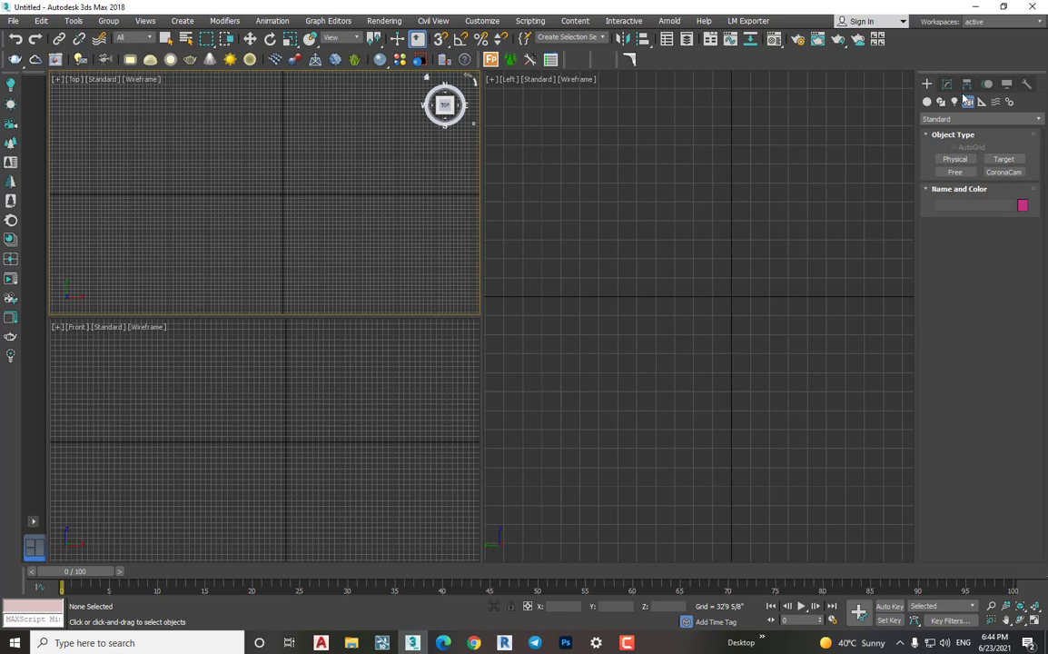
# - Cycle through Left, Top and Front views, then zoom out in the Top view
pyautogui.click(512, 288)
pyautogui.click(324, 174)
pyautogui.click(276, 477)
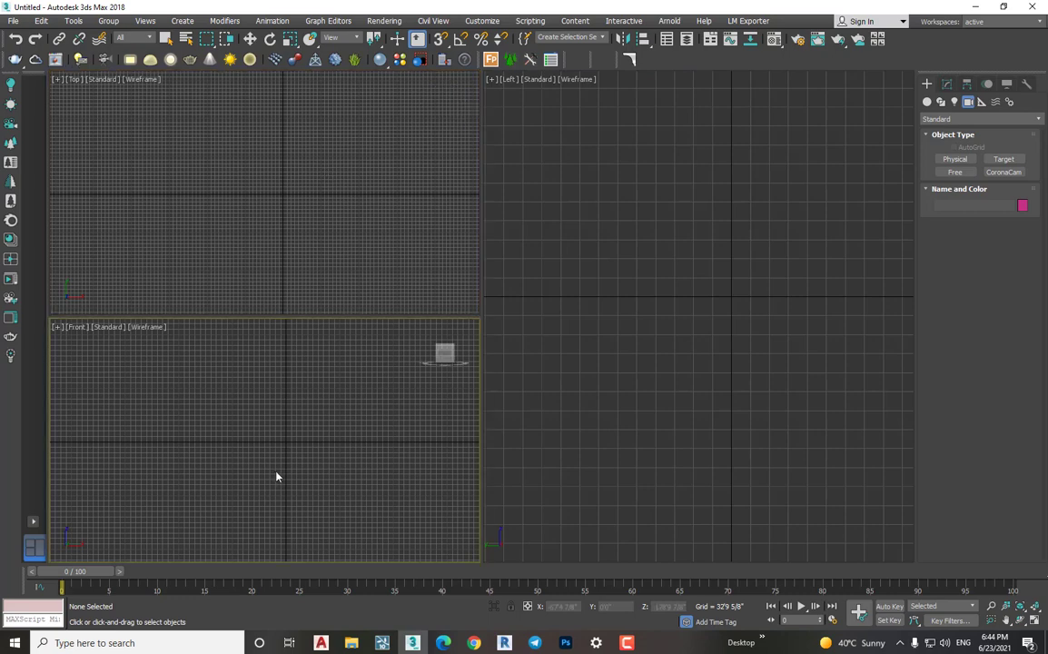
pyautogui.click(608, 329)
pyautogui.click(363, 208)
pyautogui.scroll(-3, 259, 210)
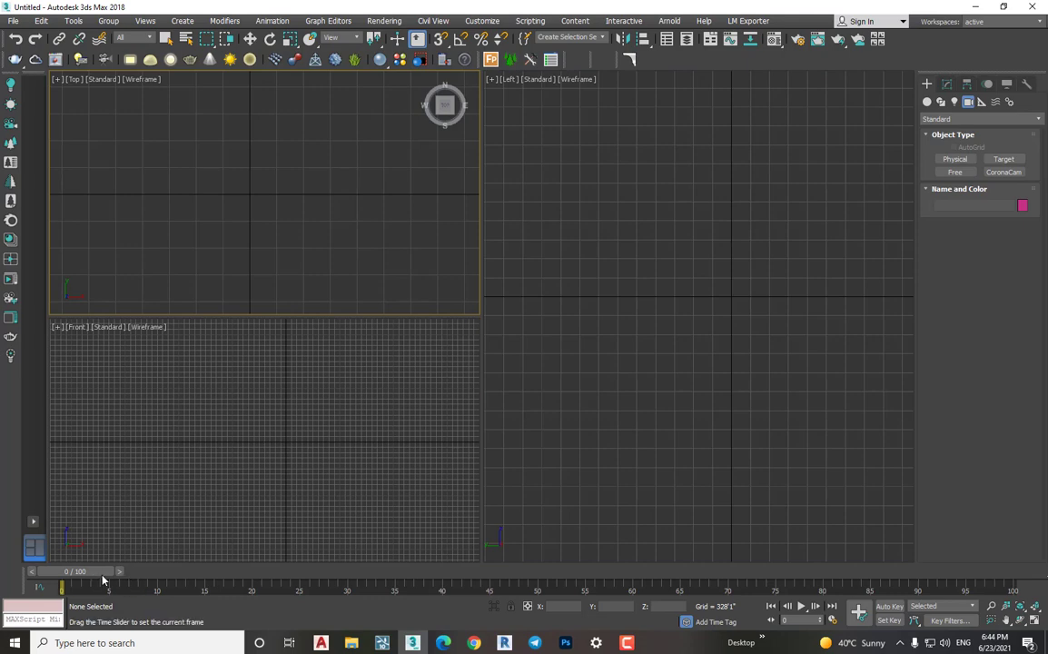
# - Scrub the time slider forward, return it to frame 0, and switch to Select Object with Q
pyautogui.moveTo(100, 573)
pyautogui.mouseDown()
pyautogui.moveTo(259, 586)
pyautogui.moveTo(889, 591)
pyautogui.mouseUp()
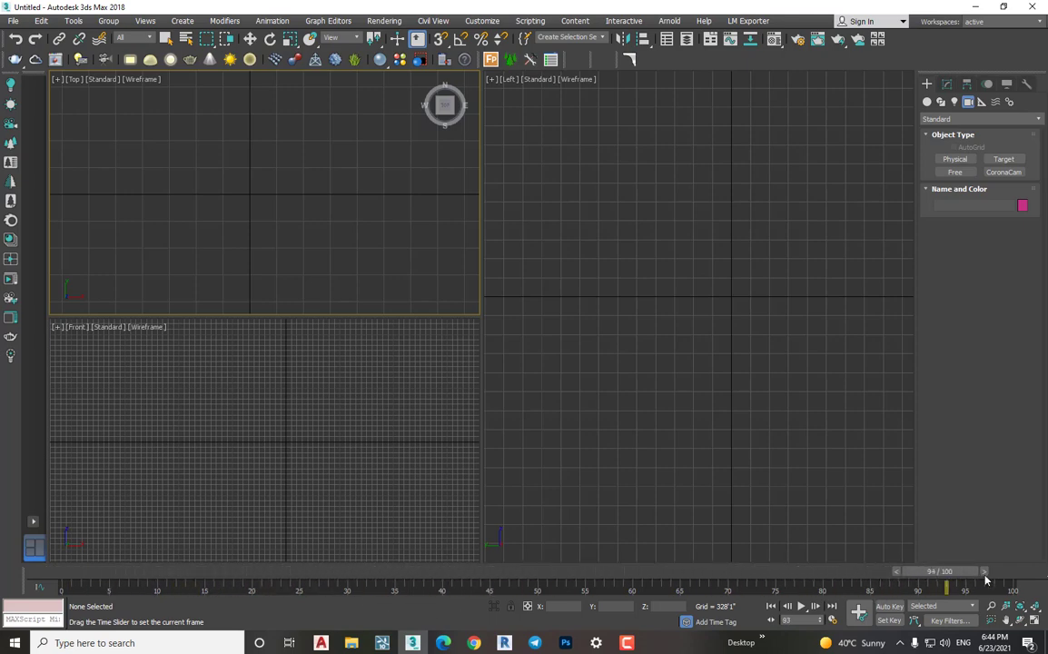
pyautogui.moveTo(890, 591)
pyautogui.mouseDown()
pyautogui.moveTo(520, 556)
pyautogui.moveTo(134, 552)
pyautogui.moveTo(98, 561)
pyautogui.mouseUp()
pyautogui.press('q')
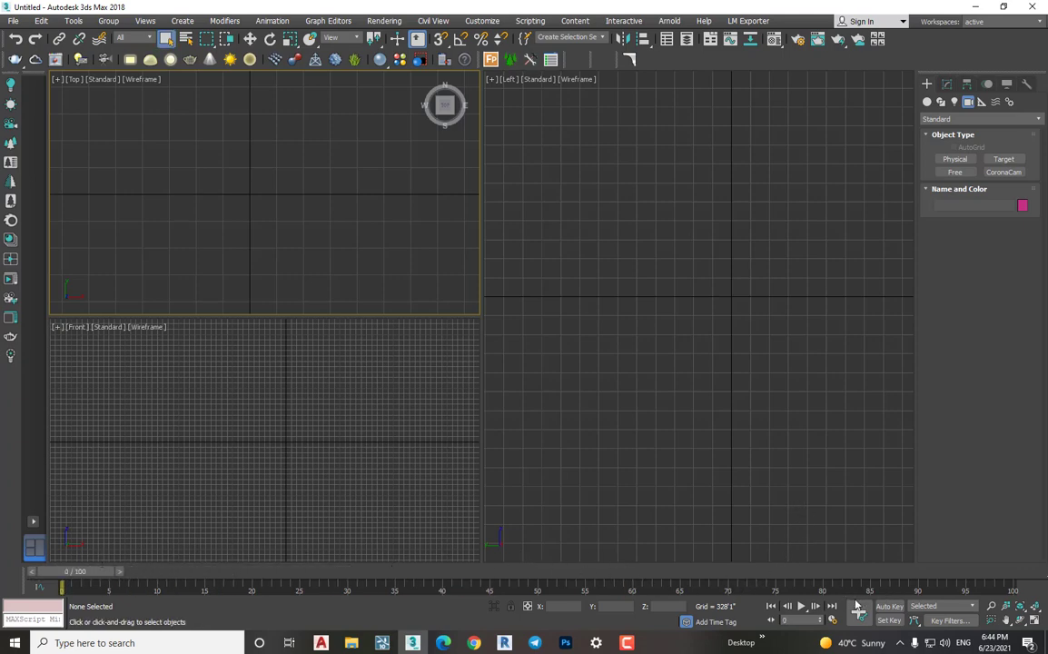
pyautogui.click(652, 297)
pyautogui.click(311, 224)
pyautogui.click(207, 477)
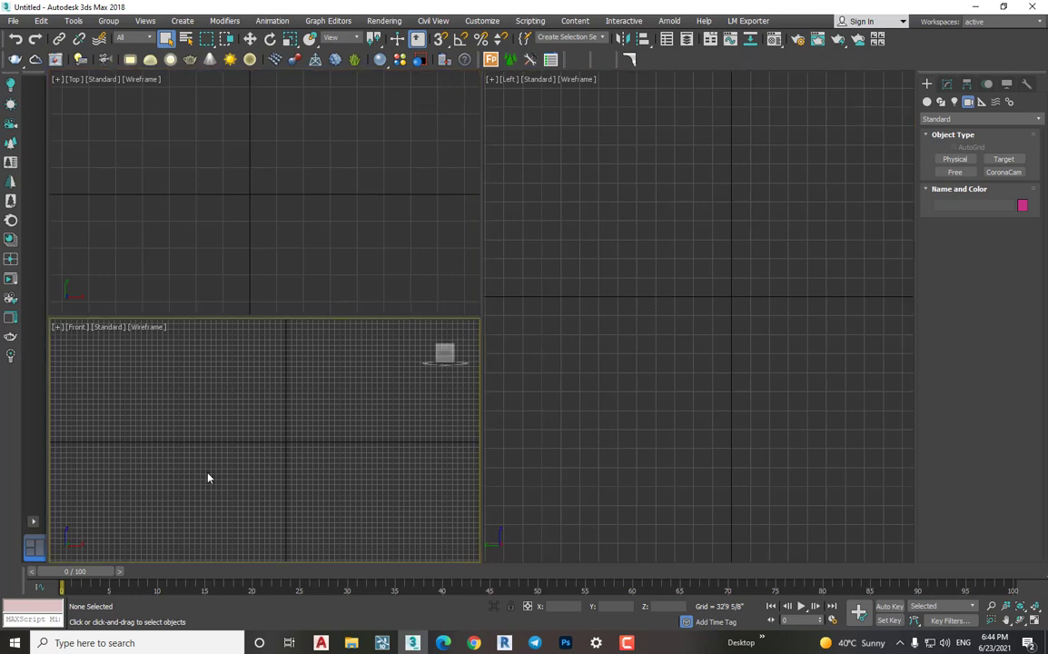
pyautogui.click(666, 451)
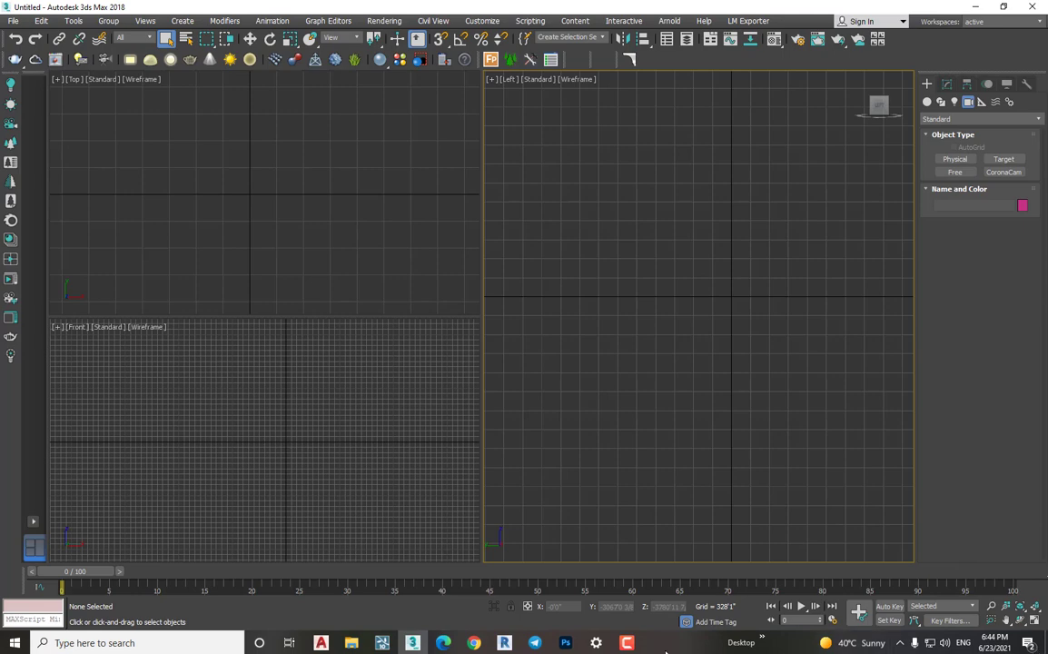
pyautogui.moveTo(626, 643)
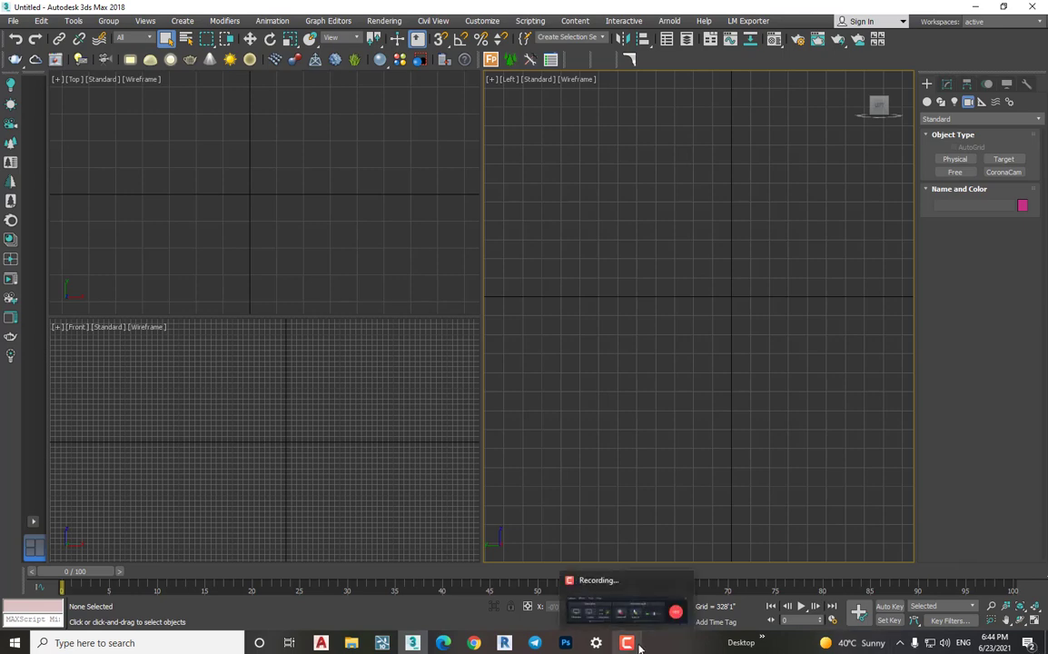
pyautogui.click(639, 646)
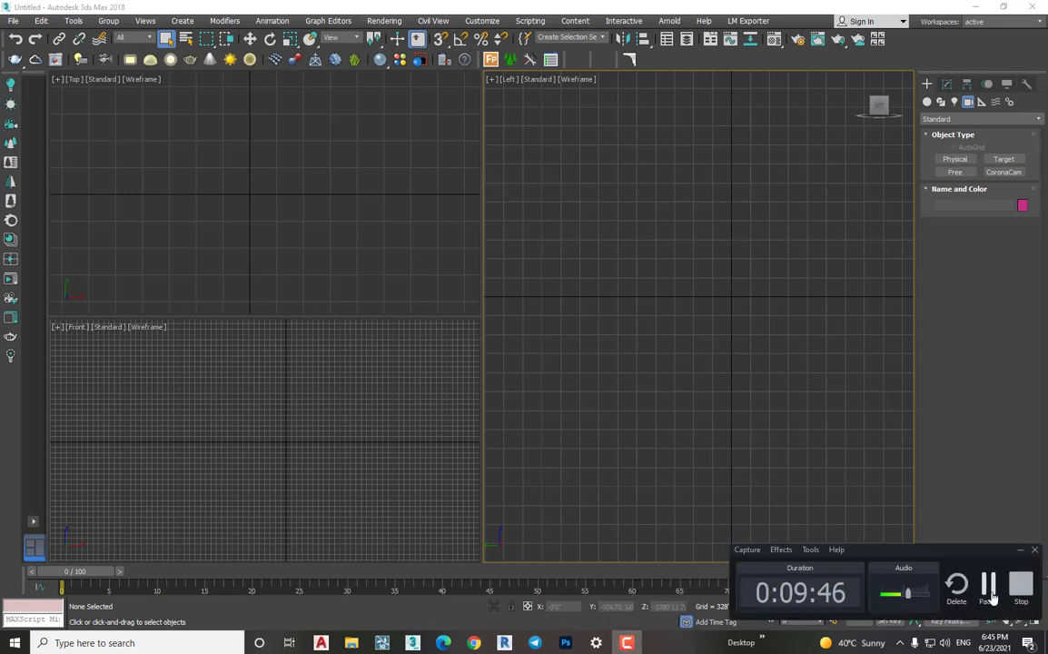